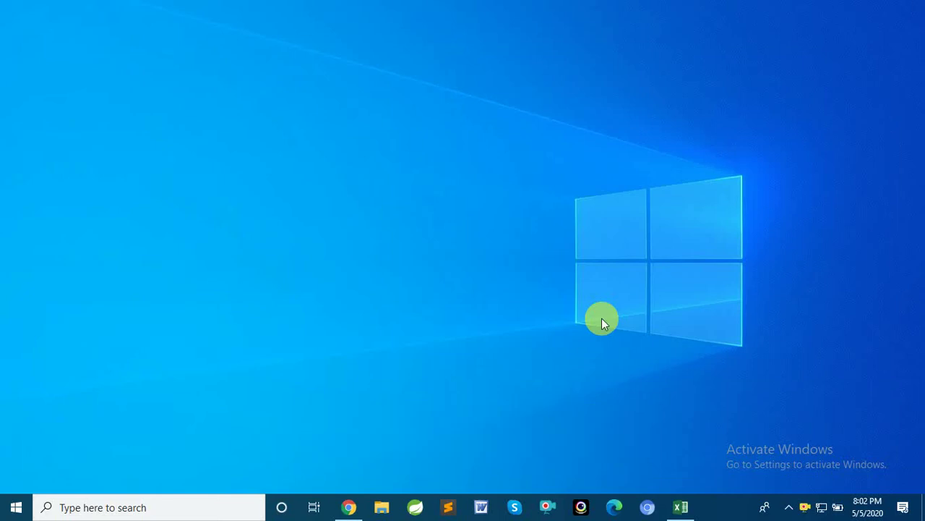
# - Move from the YouTube channel page to the Excel Book1 worksheet of student marks and grades
pyautogui.click(344, 510)
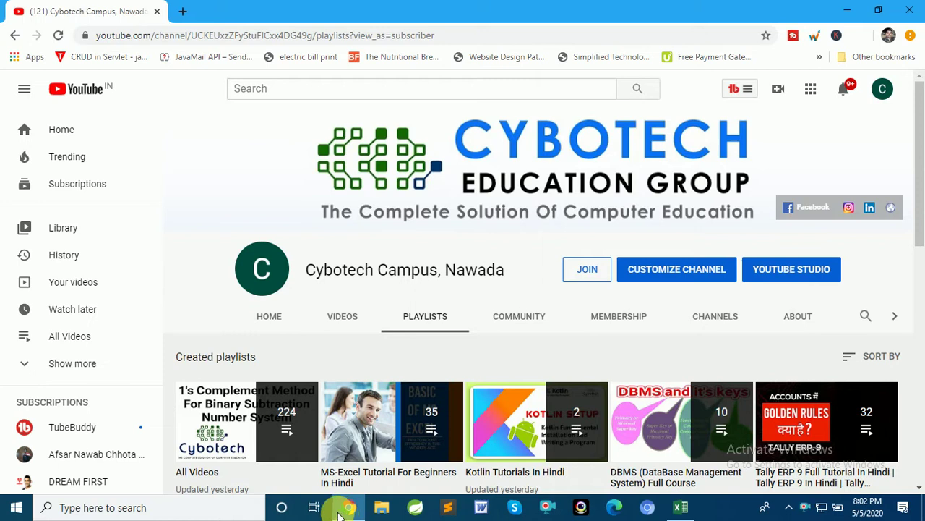
pyautogui.click(690, 510)
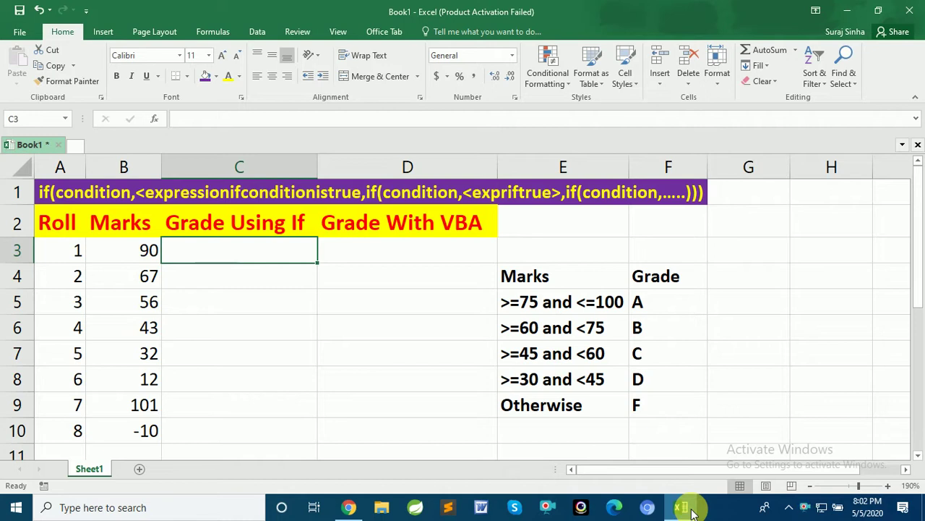
pyautogui.click(58, 192)
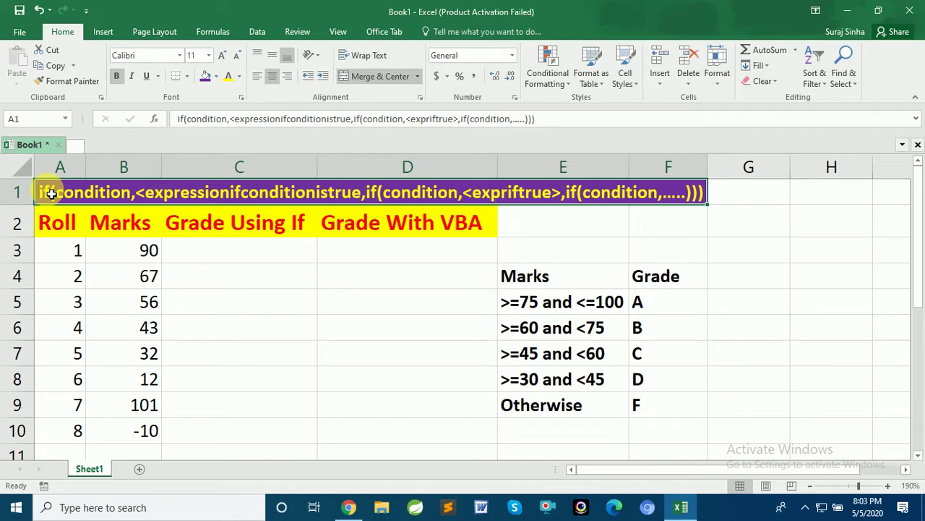
pyautogui.click(558, 280)
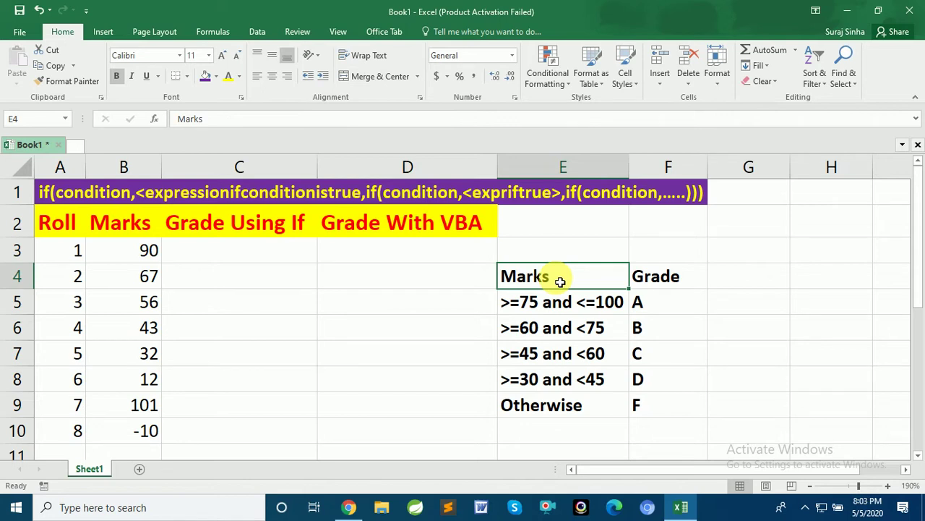
pyautogui.press('Down')
pyautogui.press('Down')
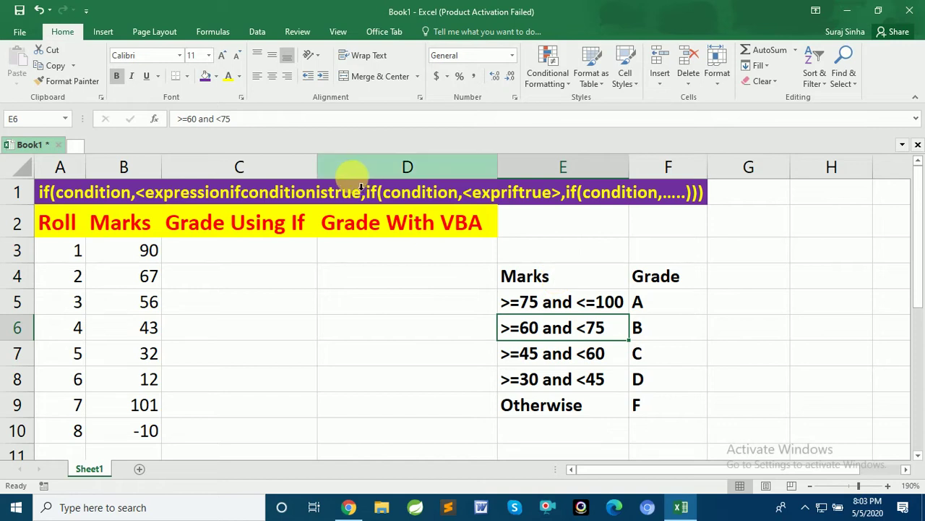
pyautogui.click(244, 254)
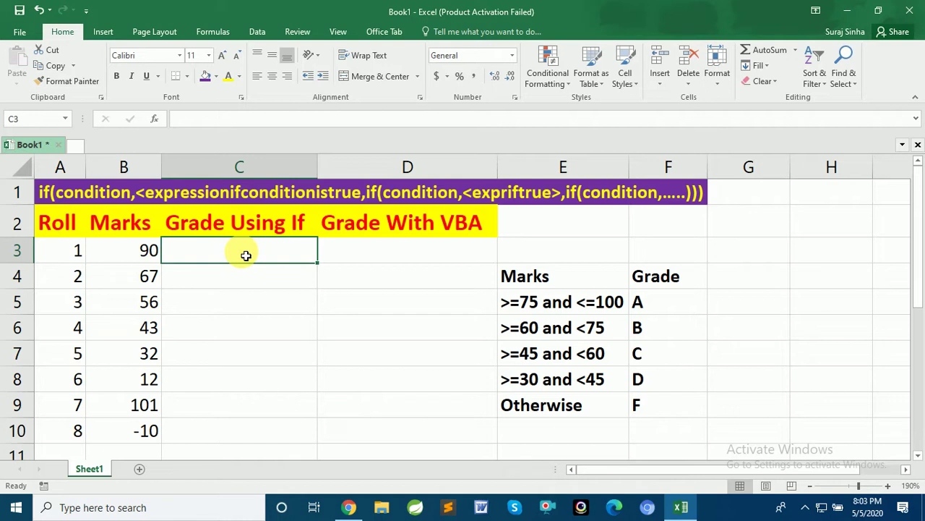
# - In C3, type the nested IF/AND formula start with grade A (b3>=75) and grade B (b3>=60, <75) conditions
pyautogui.write('=if')
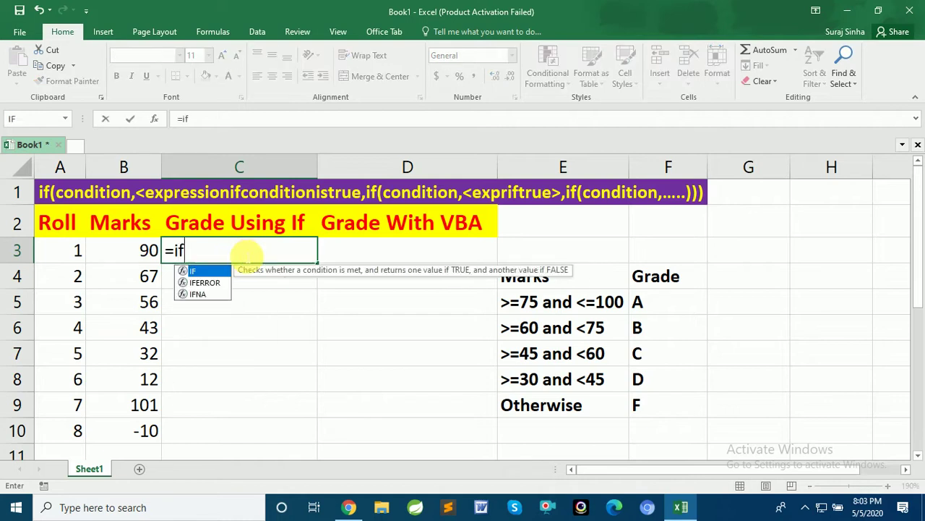
pyautogui.write('(')
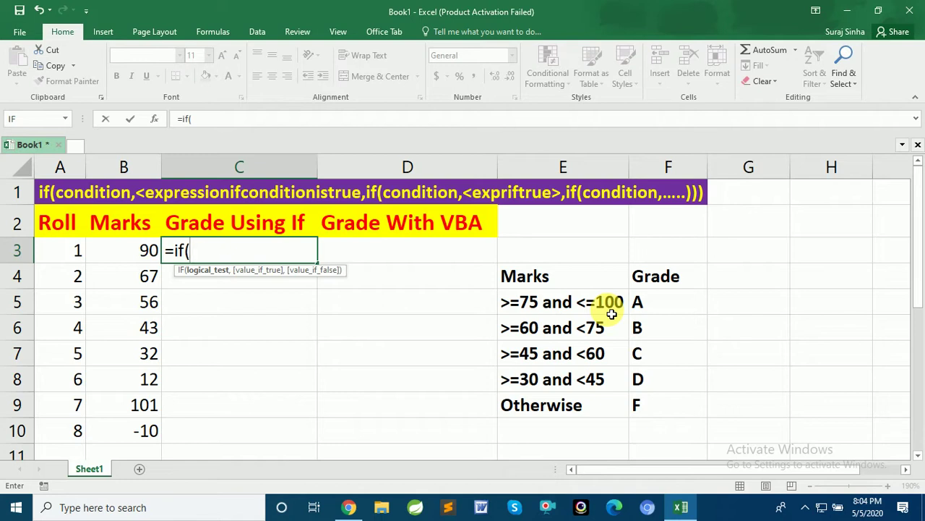
pyautogui.write('and')
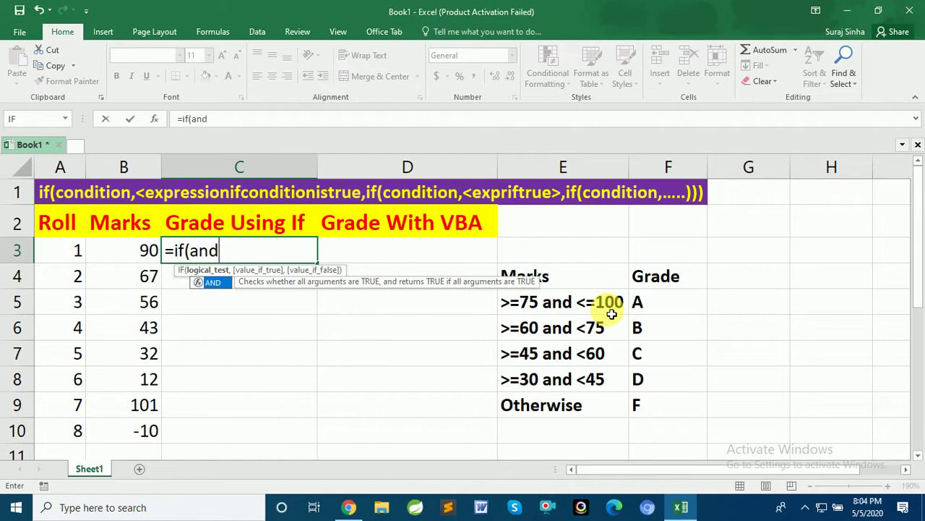
pyautogui.write('(')
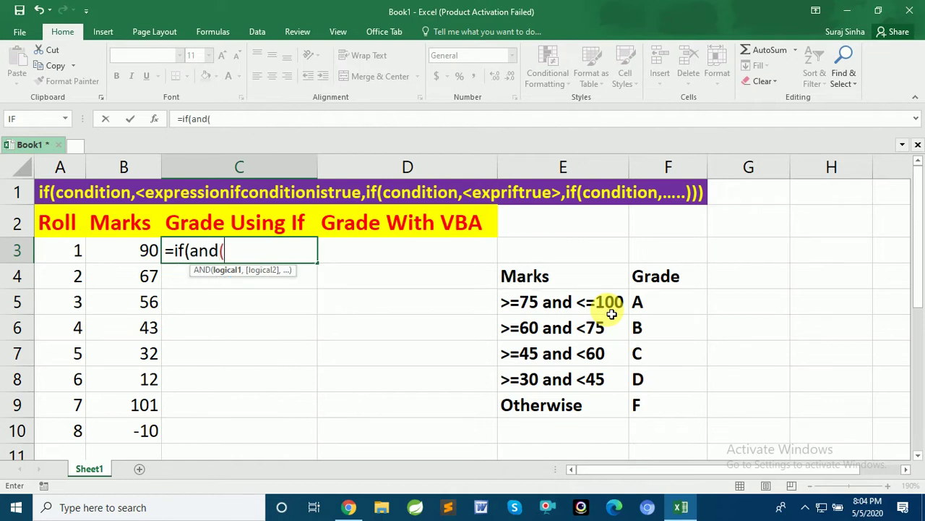
pyautogui.write('b2>')
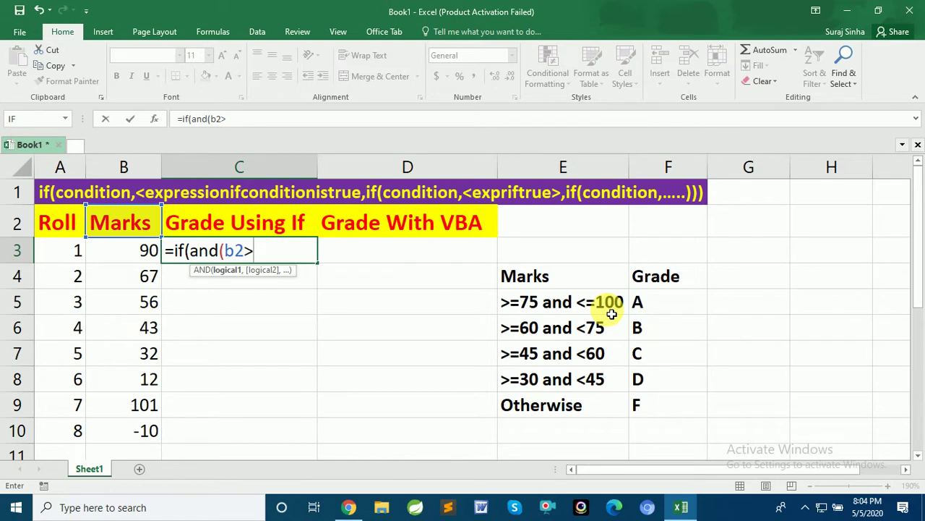
pyautogui.write('=')
pyautogui.press('BackSpace')
pyautogui.press('BackSpace')
pyautogui.press('BackSpace')
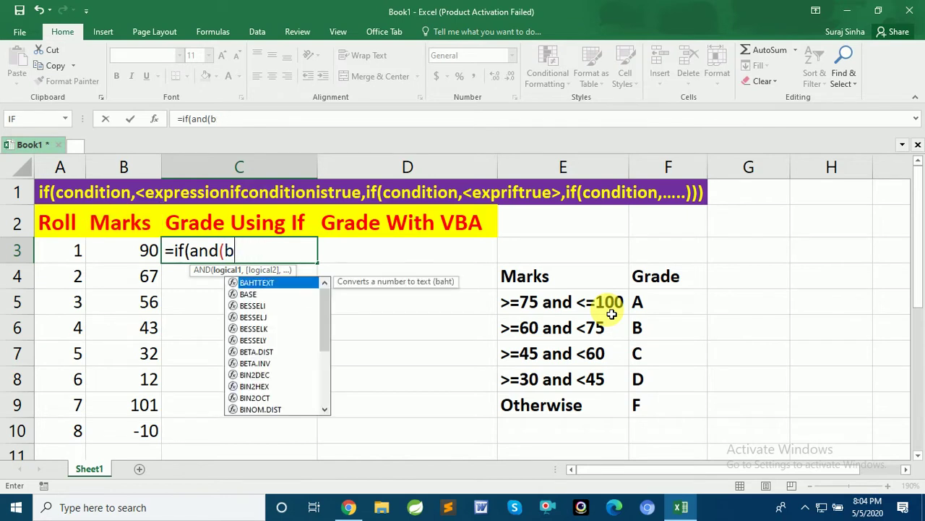
pyautogui.write('3')
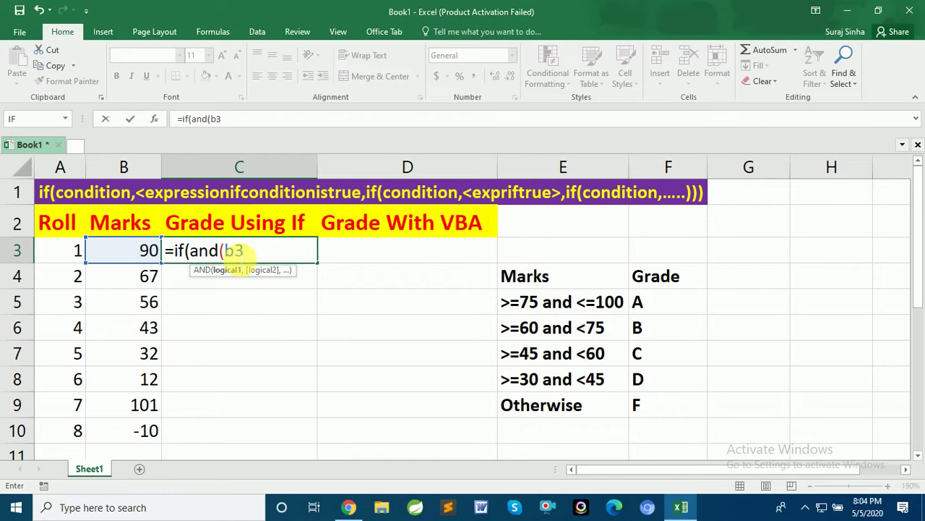
pyautogui.write(',')
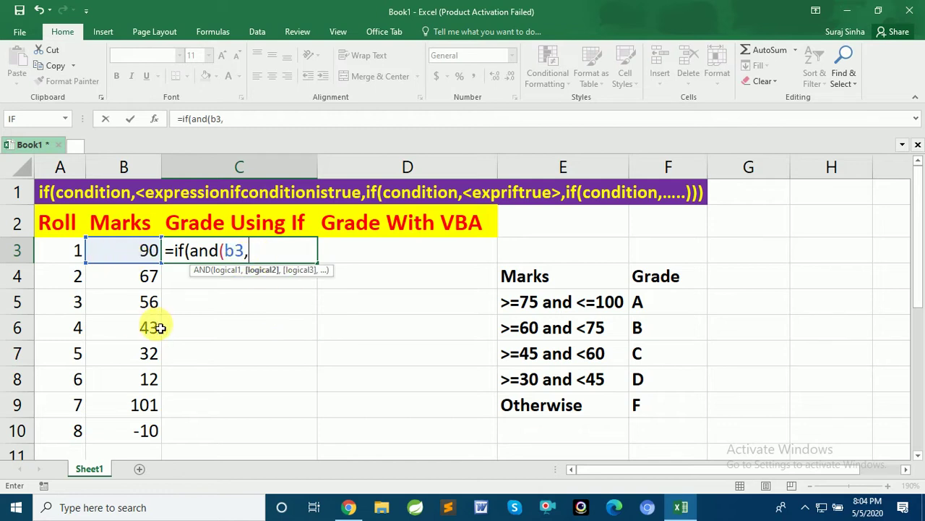
pyautogui.press('BackSpace')
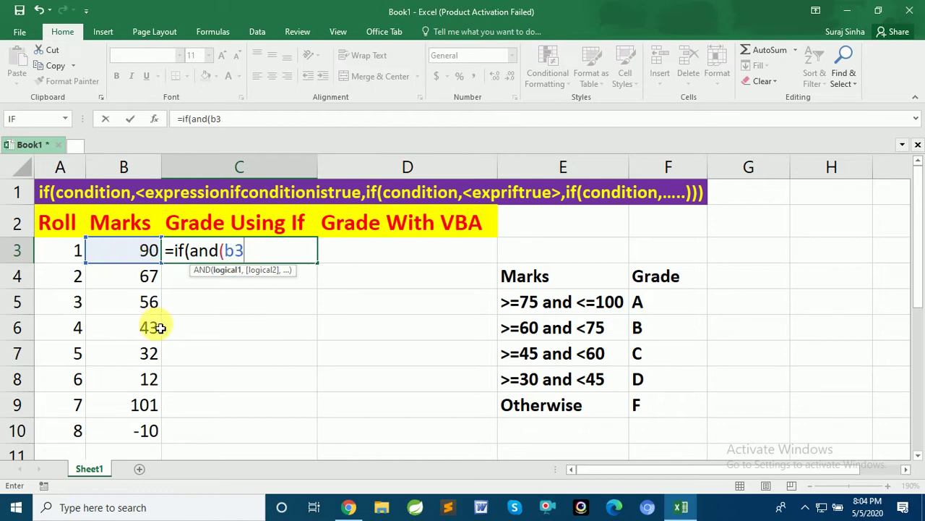
pyautogui.write('>=7')
pyautogui.write('5,b')
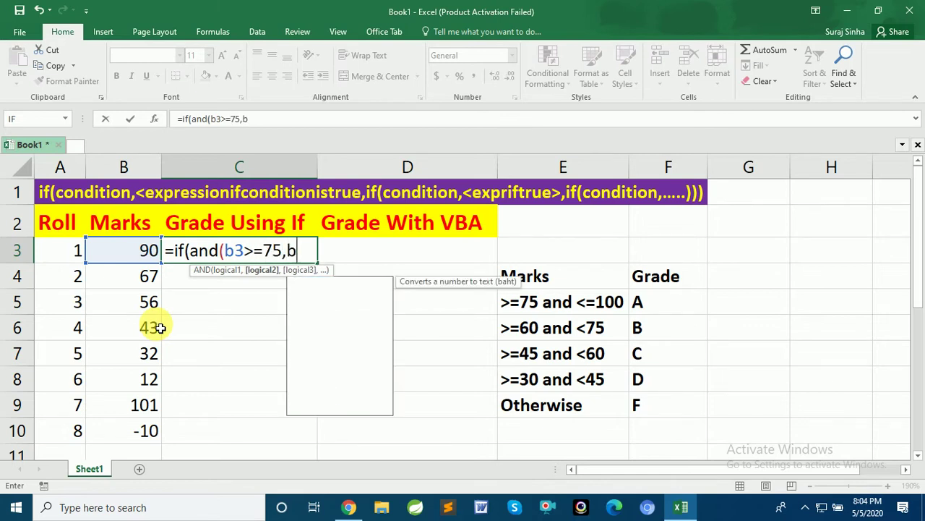
pyautogui.write('2<=1')
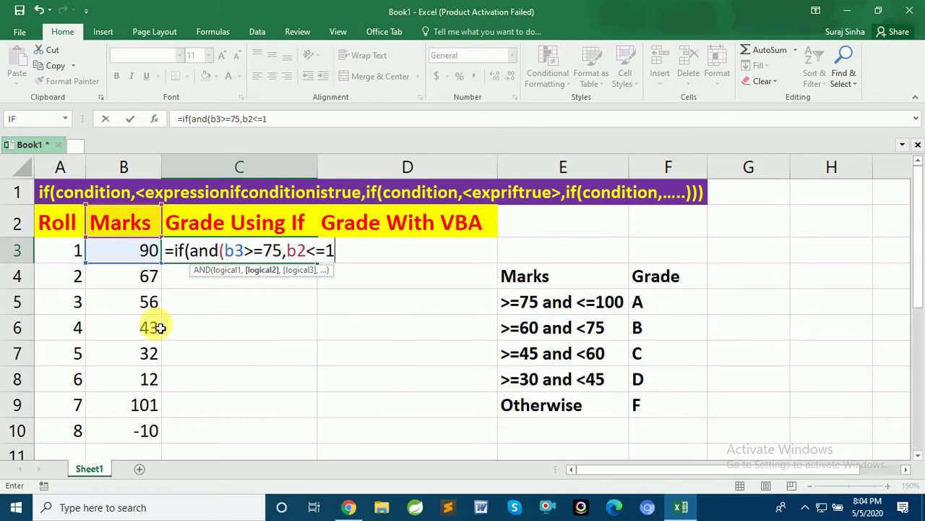
pyautogui.write('00)')
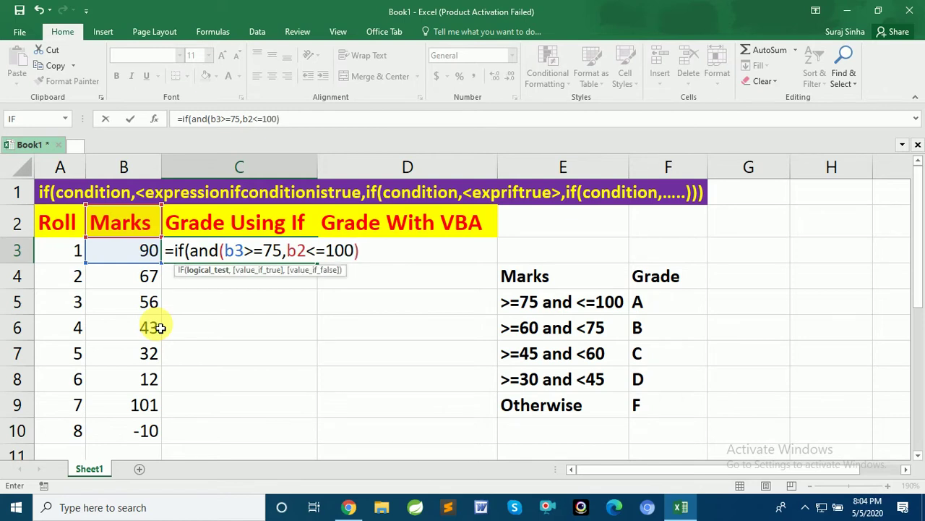
pyautogui.write(',"A",')
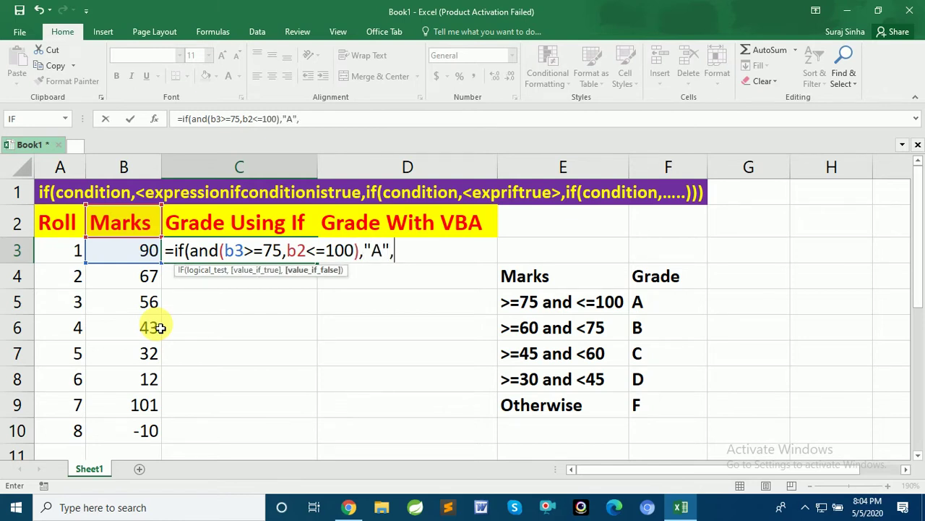
pyautogui.write('if(and')
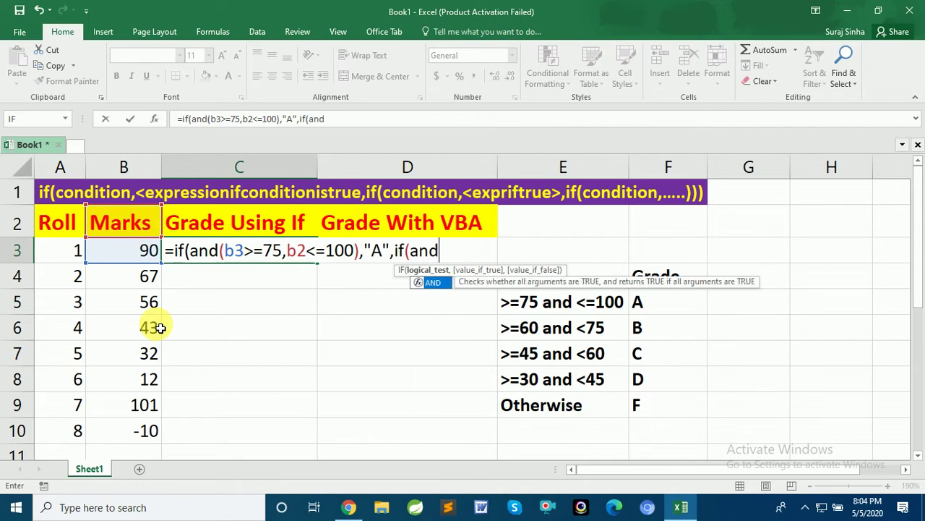
pyautogui.write('(b')
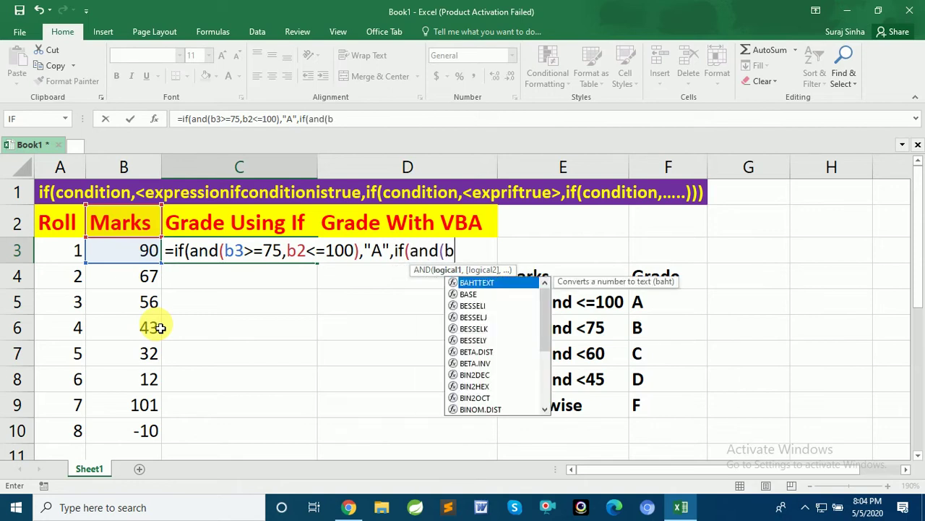
pyautogui.write('3>=60')
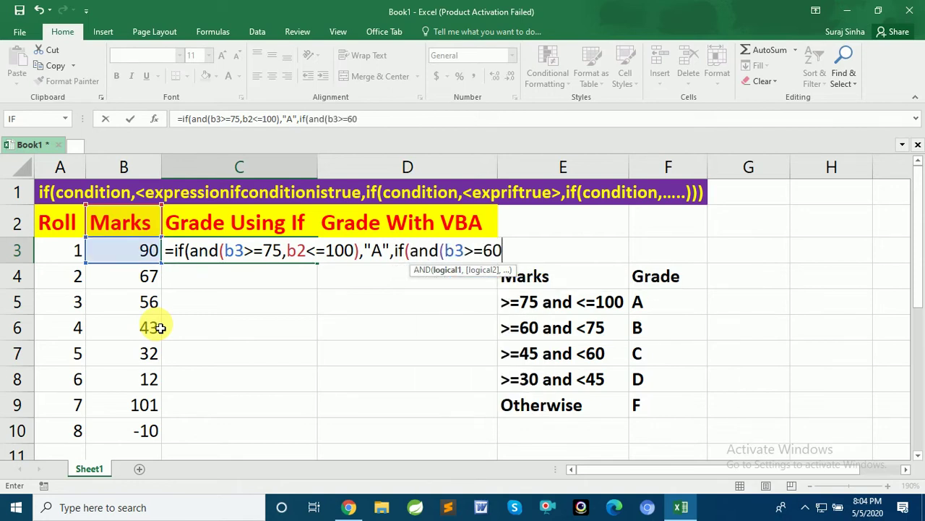
pyautogui.write(',b2')
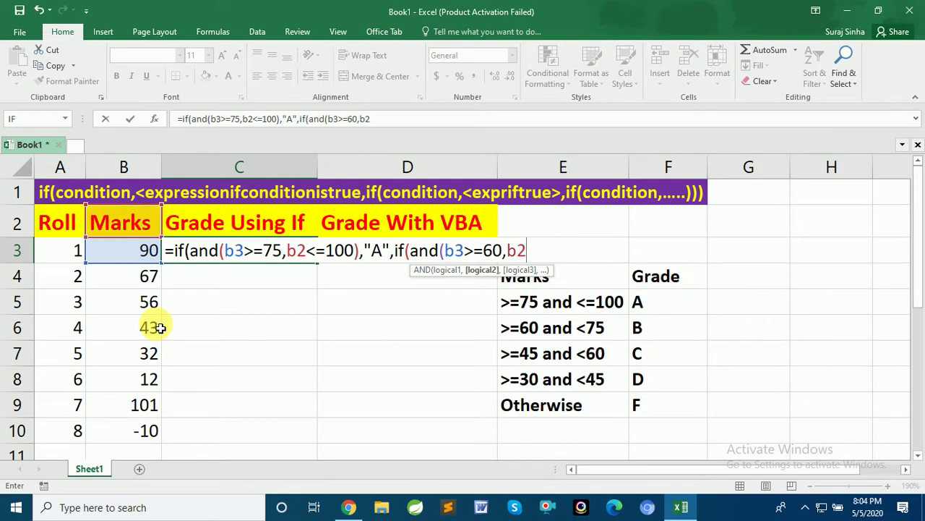
pyautogui.write('<7')
pyautogui.write('5)')
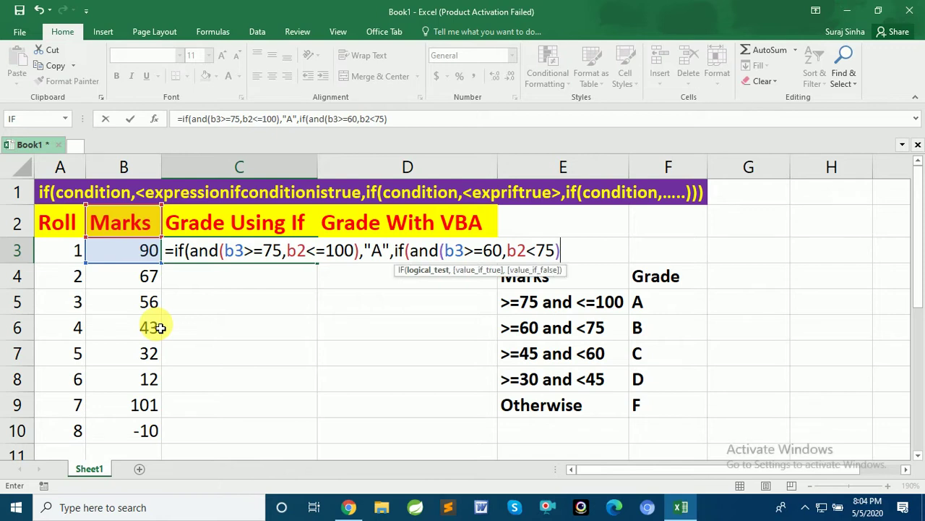
pyautogui.write(',B')
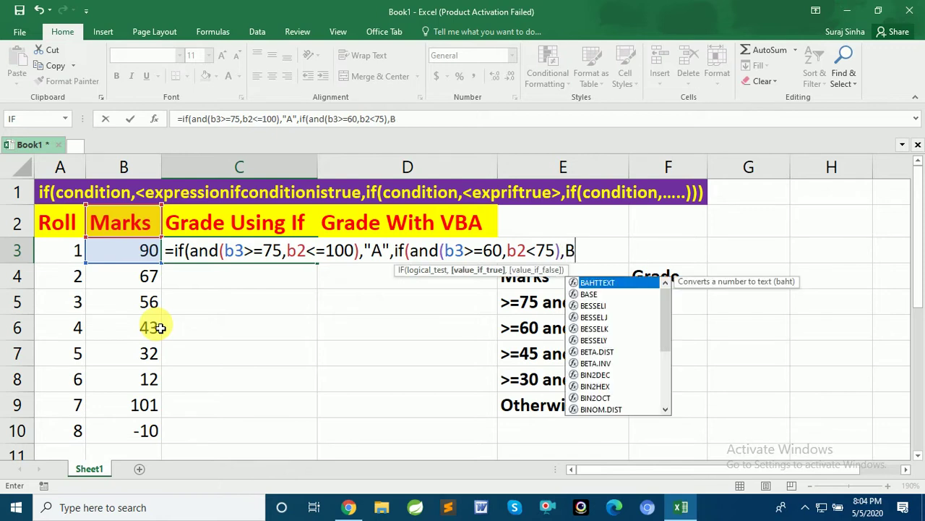
pyautogui.press('BackSpace')
pyautogui.write('"B"')
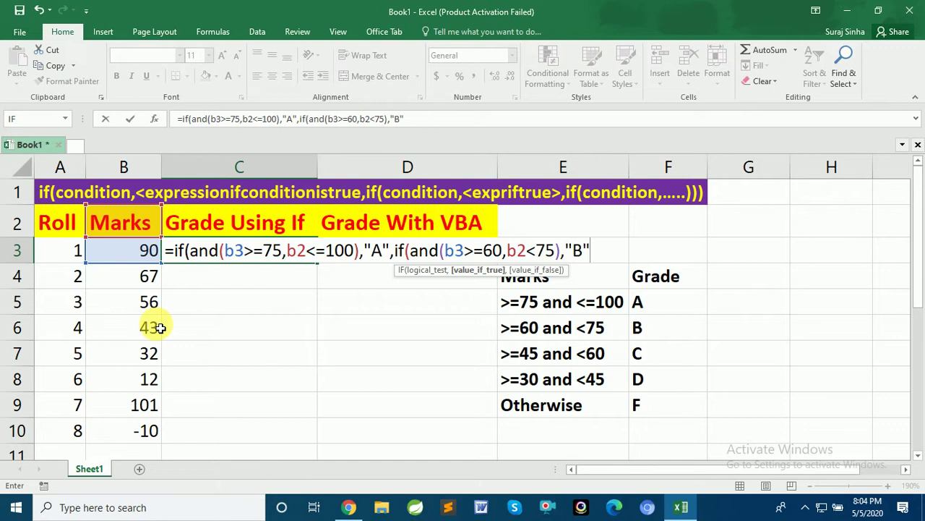
pyautogui.write(',if(')
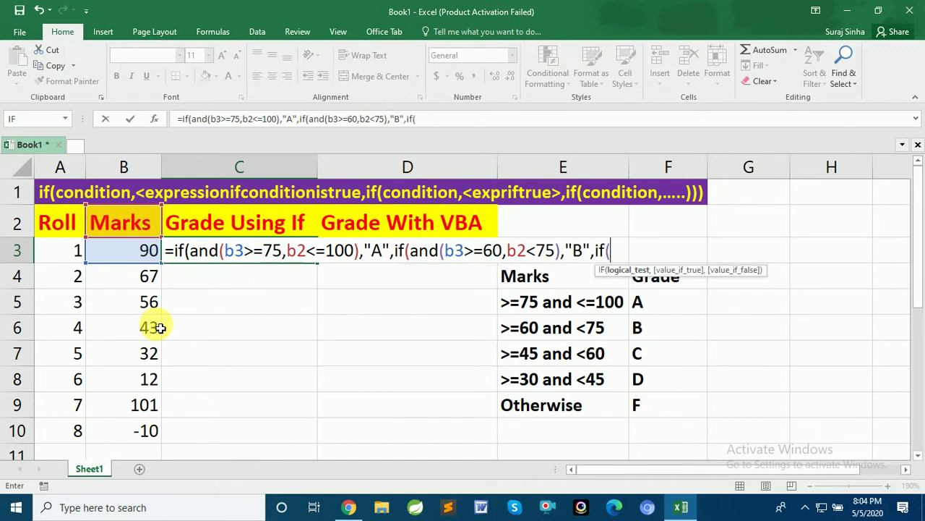
pyautogui.write('and')
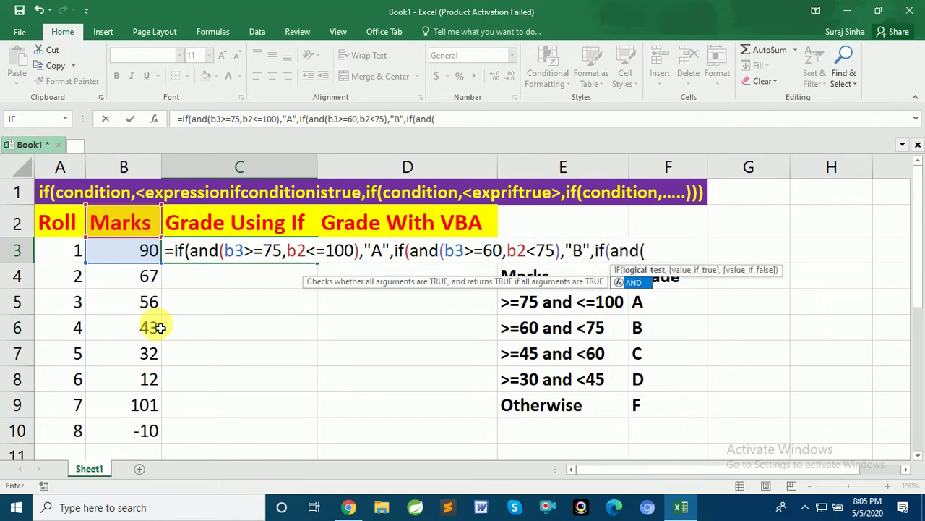
pyautogui.write('(')
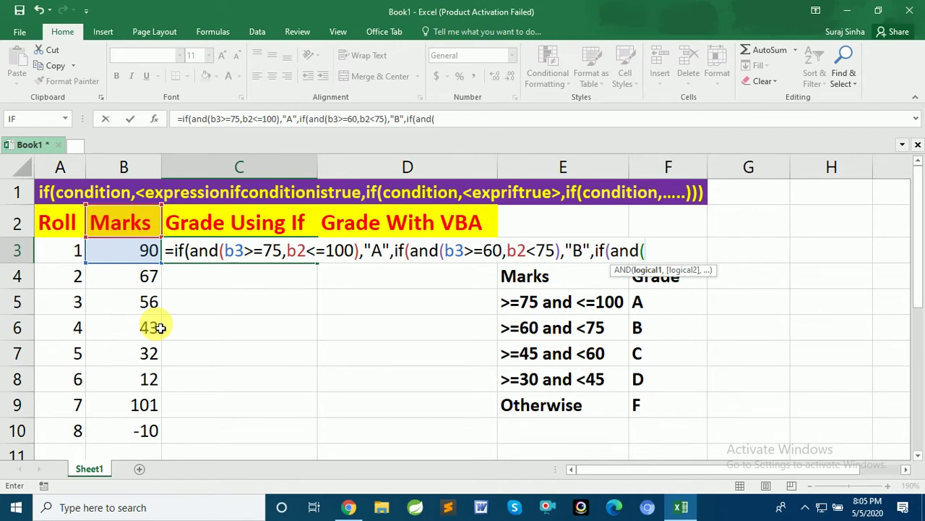
# - Correct the mistyped b2 references to b3 in the A and B conditions of the C3 formula
pyautogui.press('BackSpace')
pyautogui.press('BackSpace')
pyautogui.press('BackSpace')
pyautogui.press('BackSpace')
pyautogui.press('BackSpace')
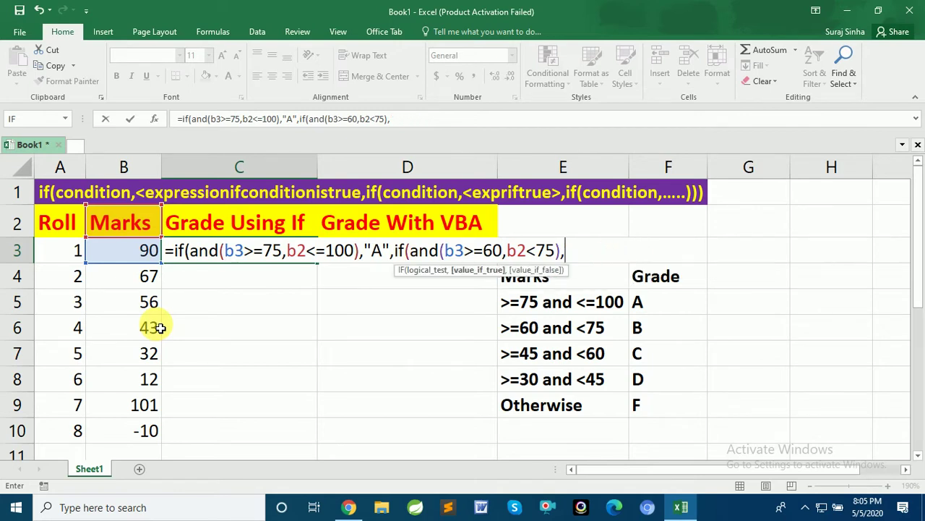
pyautogui.press('BackSpace')
pyautogui.press('BackSpace')
pyautogui.press('BackSpace')
pyautogui.press('BackSpace')
pyautogui.press('BackSpace')
pyautogui.press('BackSpace')
pyautogui.write('3')
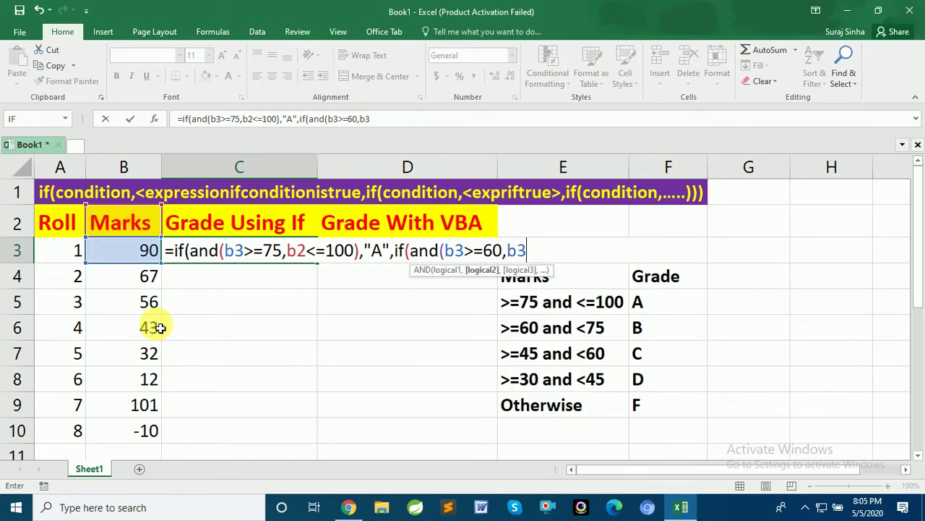
pyautogui.press('BackSpace')
pyautogui.press('BackSpace')
pyautogui.press('BackSpace')
pyautogui.press('BackSpace')
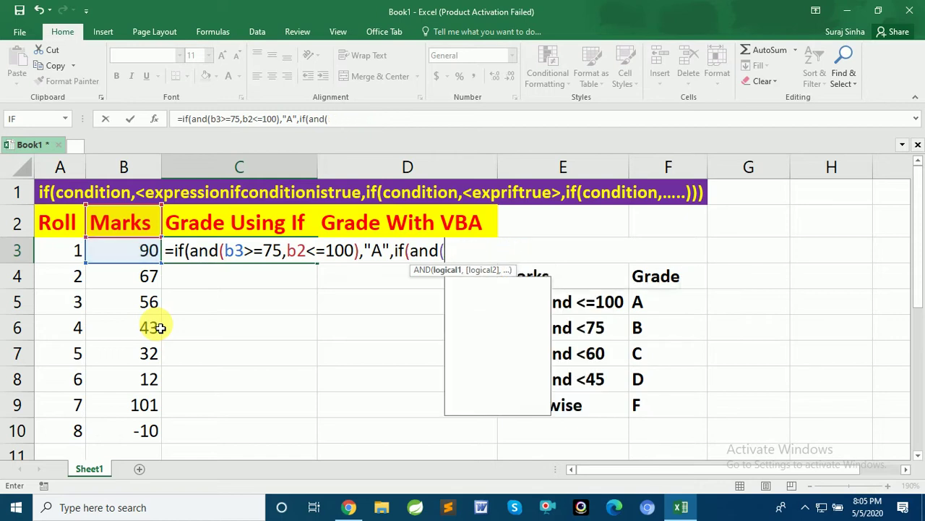
pyautogui.press('BackSpace')
pyautogui.press('BackSpace')
pyautogui.press('BackSpace')
pyautogui.press('BackSpace')
pyautogui.press('BackSpace')
pyautogui.press('BackSpace')
pyautogui.press('BackSpace')
pyautogui.press('BackSpace')
pyautogui.press('BackSpace')
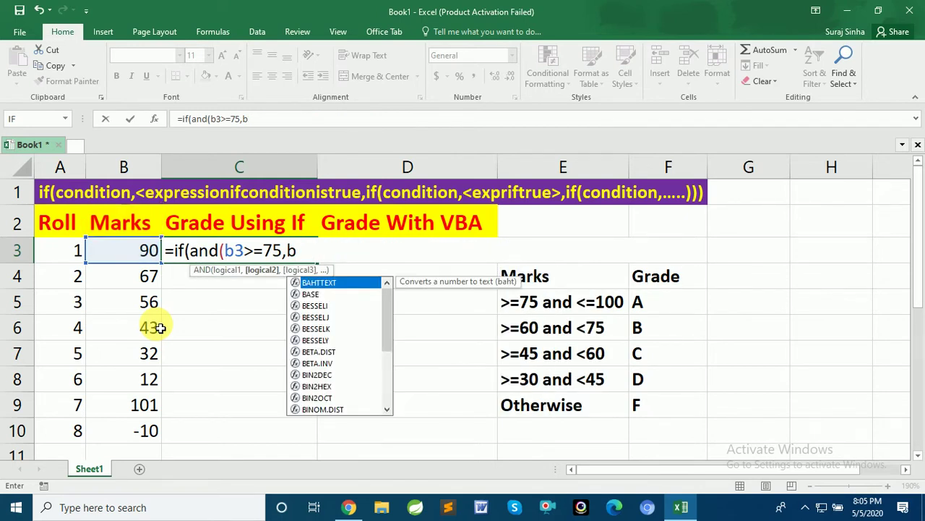
pyautogui.write('3')
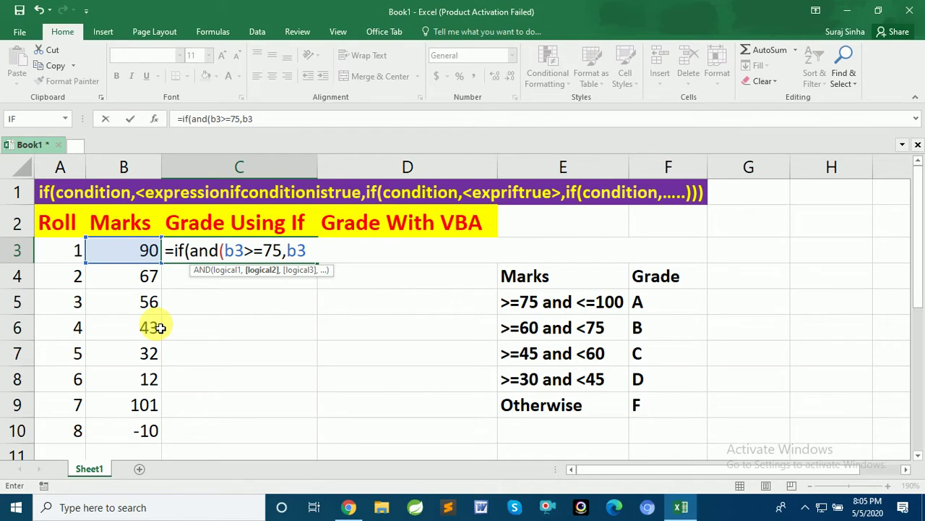
pyautogui.write('<')
pyautogui.write('=')
pyautogui.write('100)')
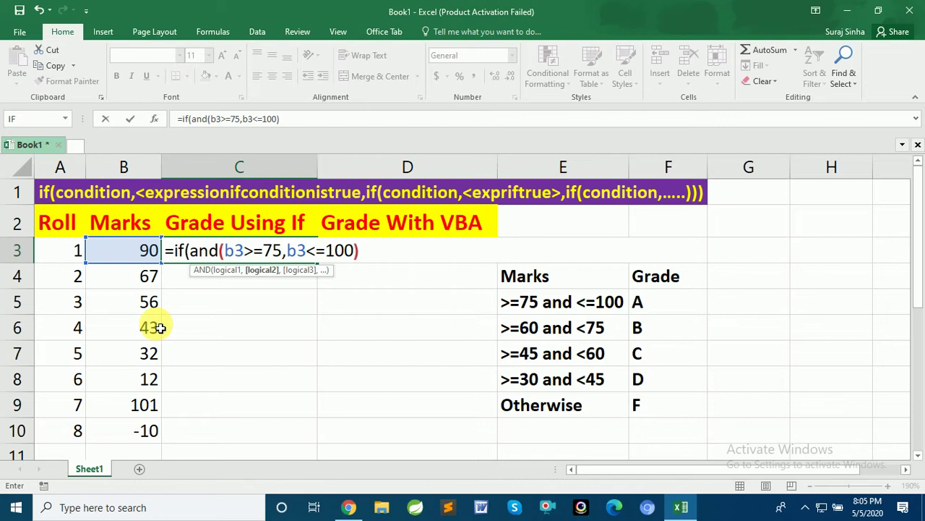
pyautogui.write(',"A",')
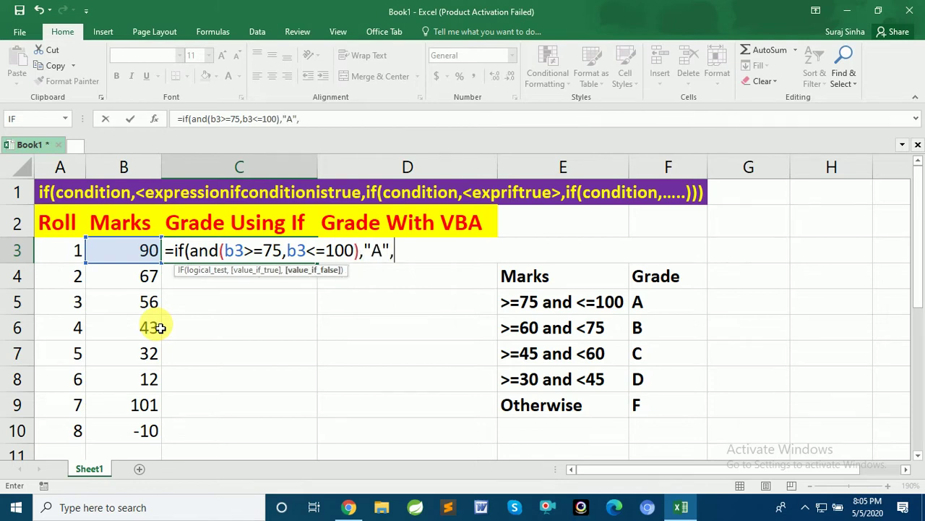
pyautogui.write('if(')
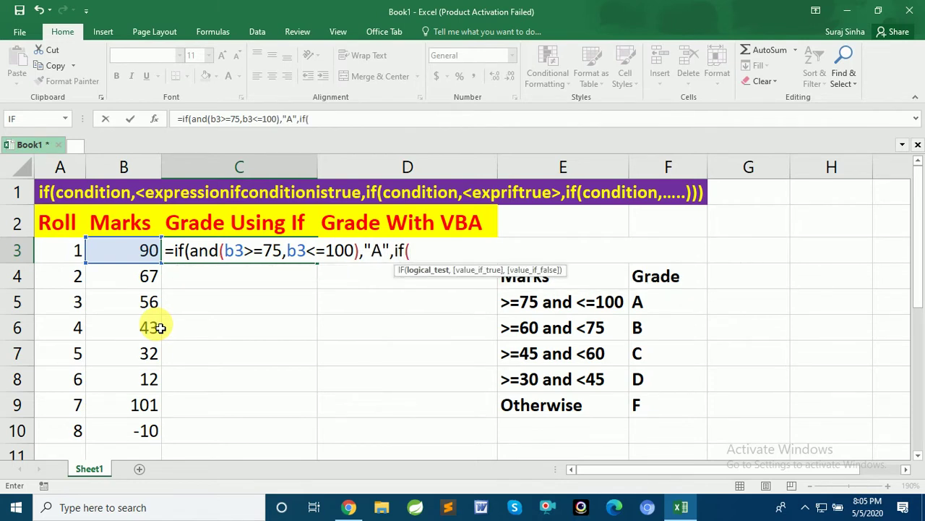
pyautogui.write('and(')
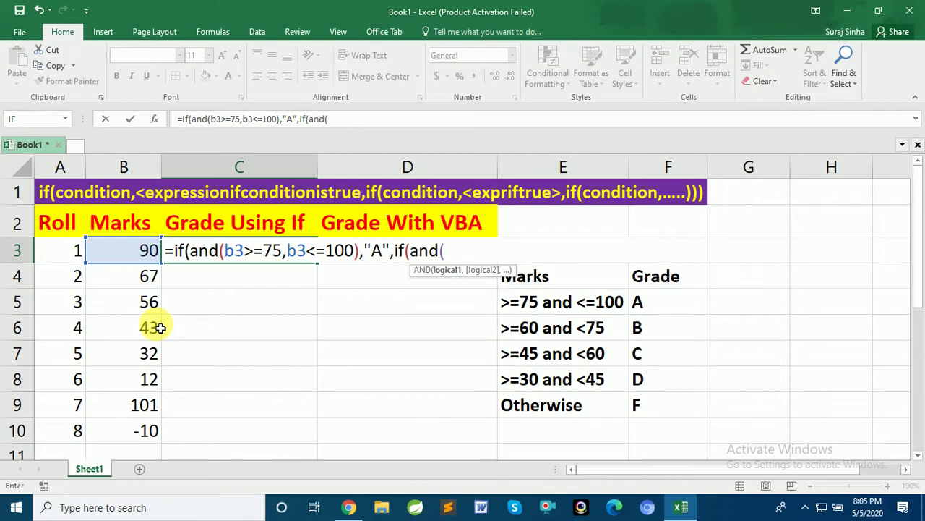
pyautogui.write('b3>')
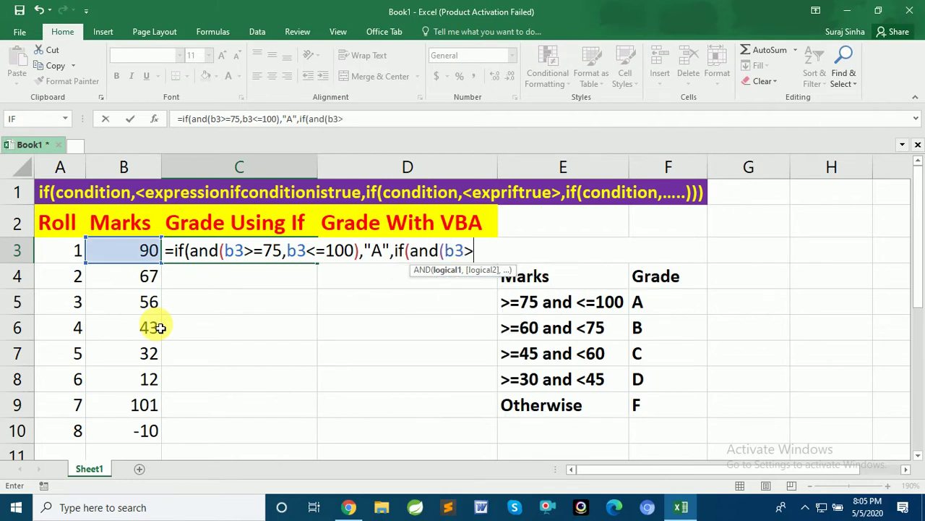
pyautogui.write('=60,')
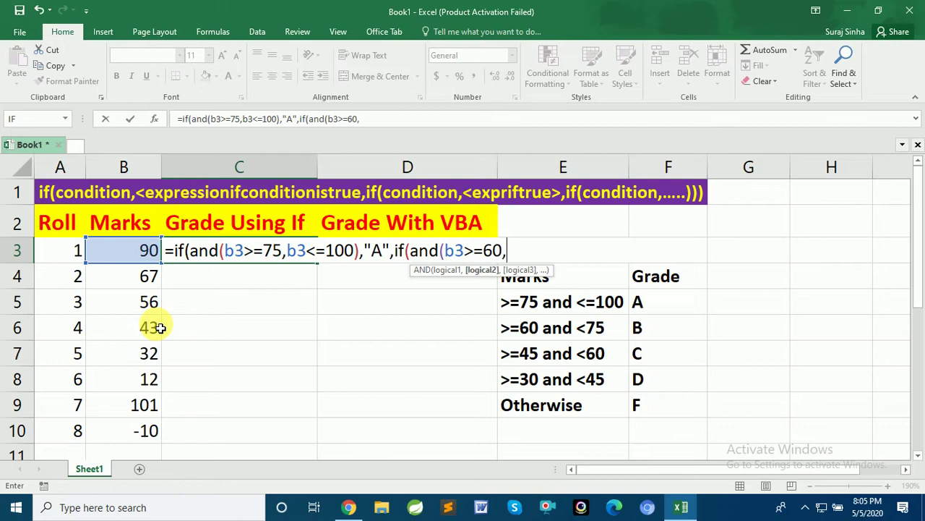
pyautogui.write('b2')
pyautogui.press('BackSpace')
pyautogui.write('3')
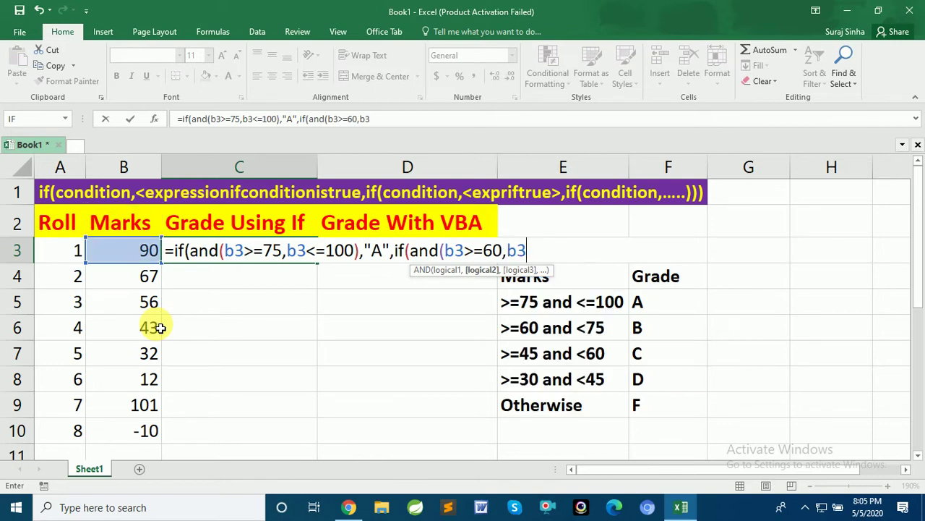
pyautogui.write('<75')
pyautogui.write(')')
pyautogui.write(',"B')
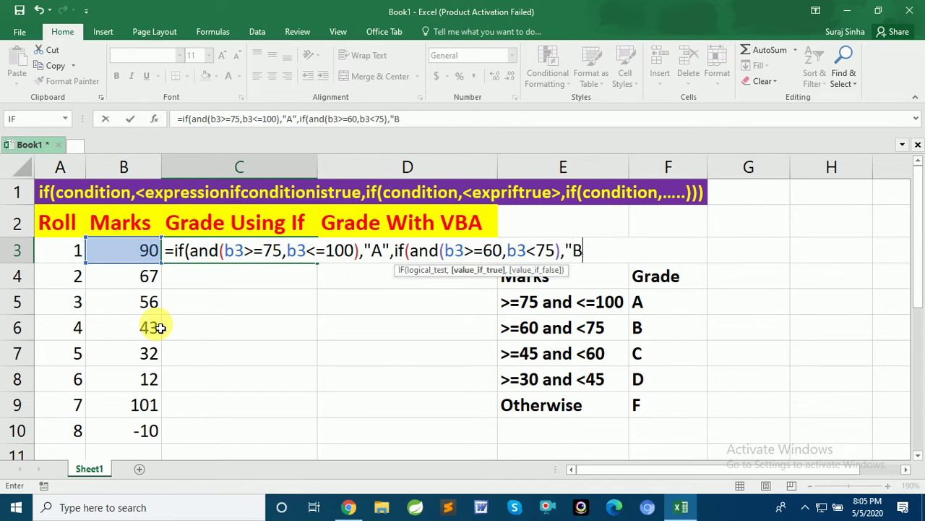
pyautogui.write('",if')
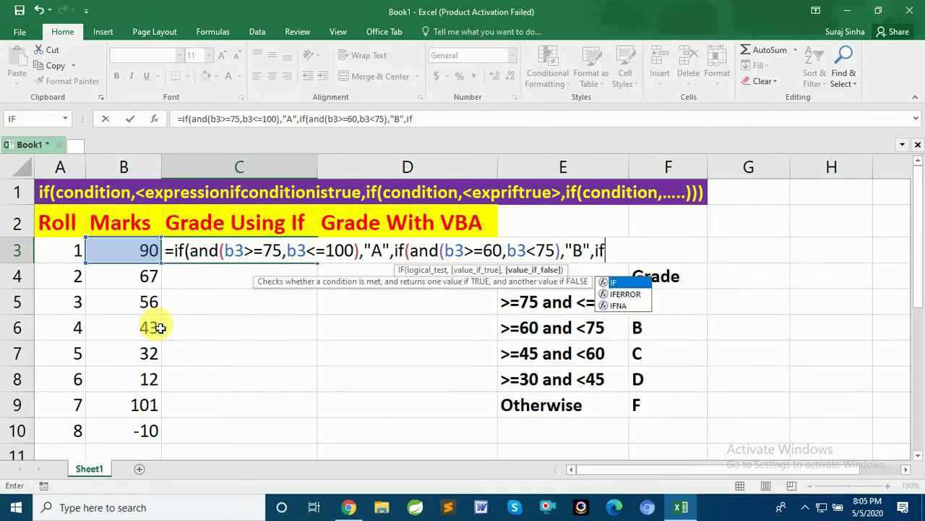
pyautogui.write('(an')
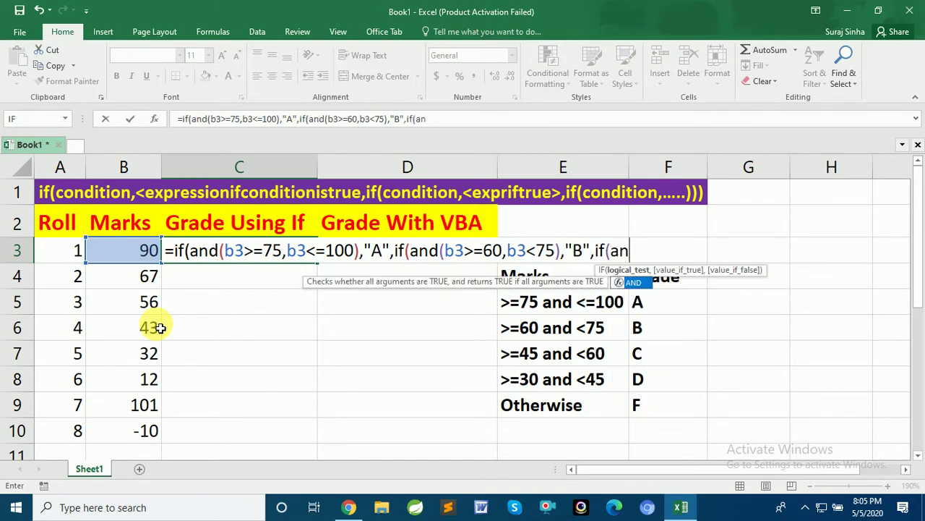
pyautogui.write('d(')
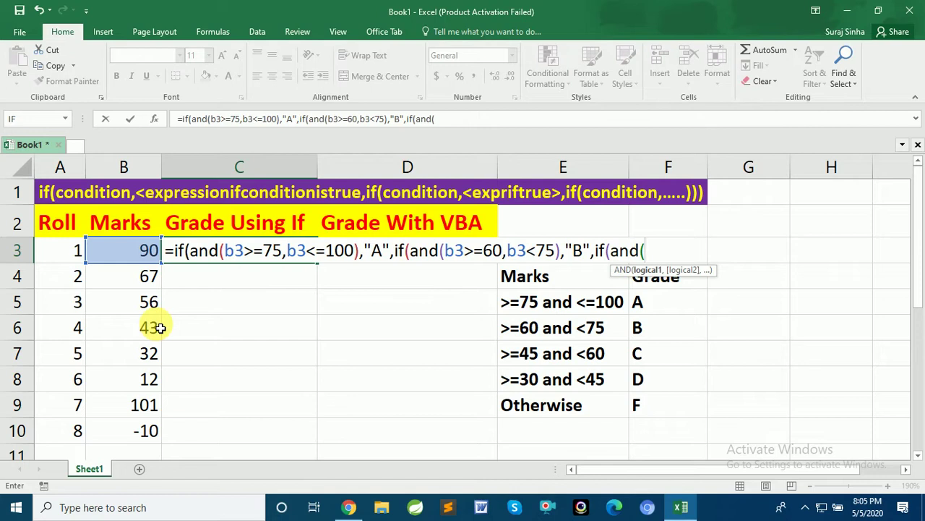
pyautogui.write('b3')
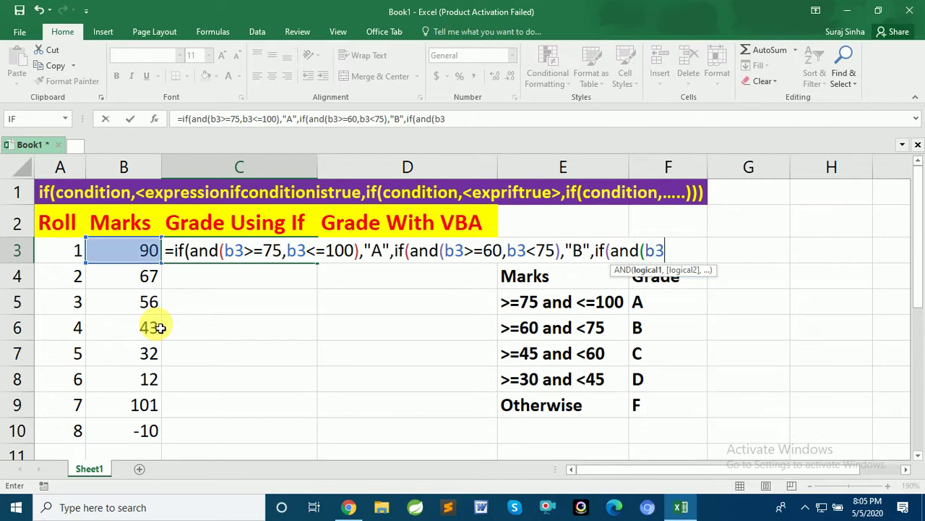
pyautogui.write('>=')
pyautogui.write('45,')
pyautogui.write('b3')
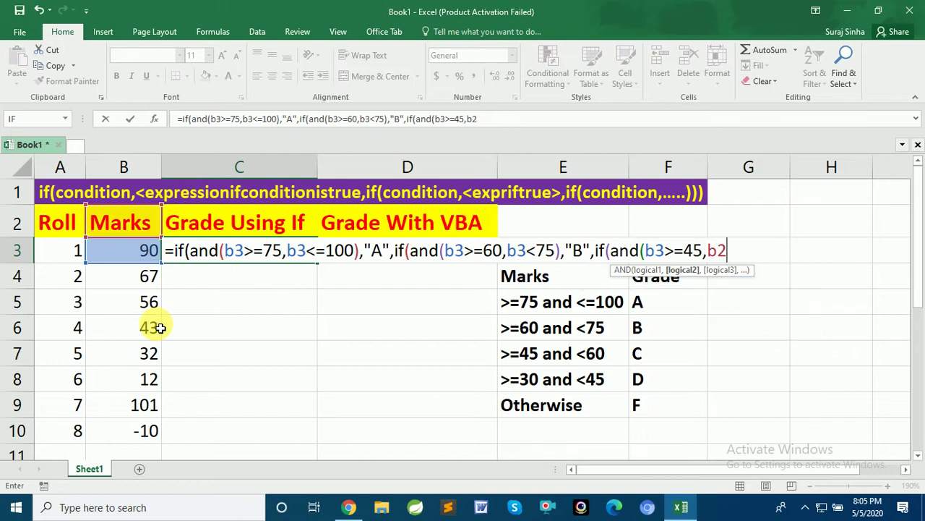
# - Add the C (45–60) and D (30–45) conditions with an "F" fallback and close the parentheses
pyautogui.press('BackSpace')
pyautogui.write('3')
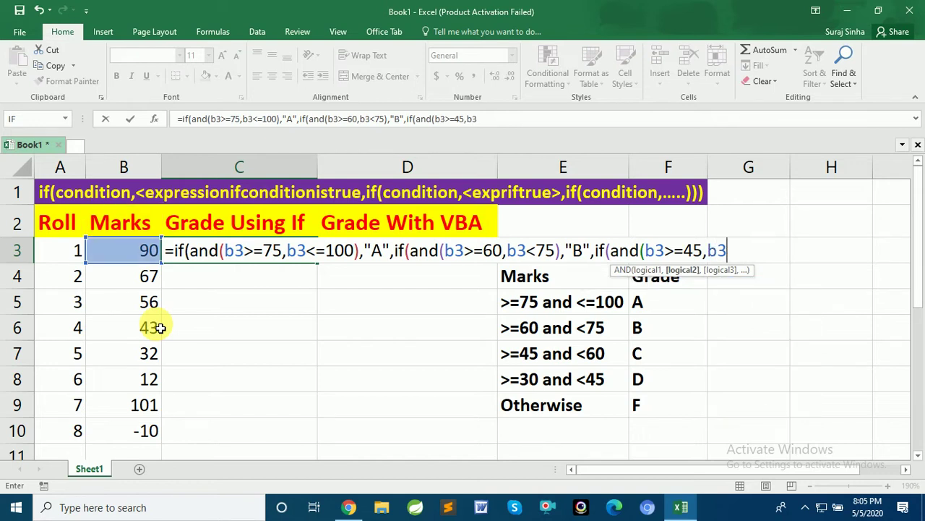
pyautogui.write('<60')
pyautogui.write('),"')
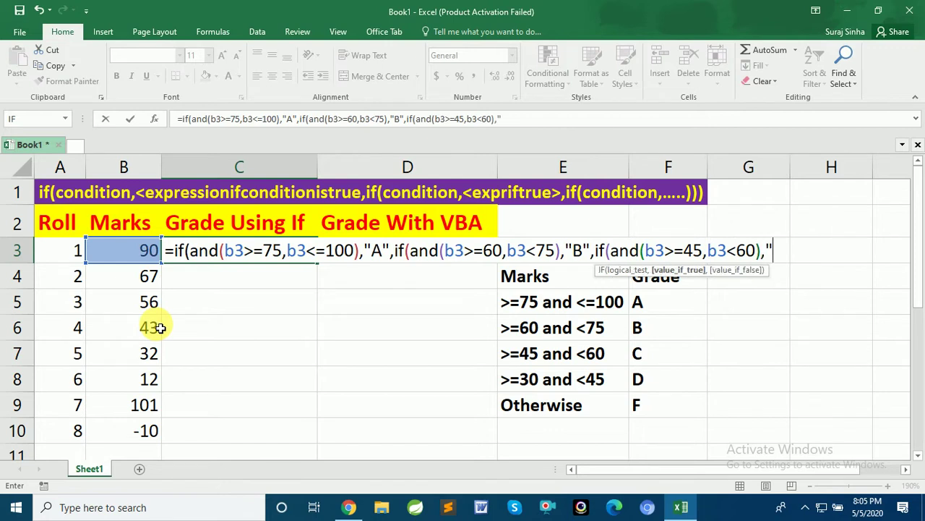
pyautogui.write('C"')
pyautogui.write(',if(')
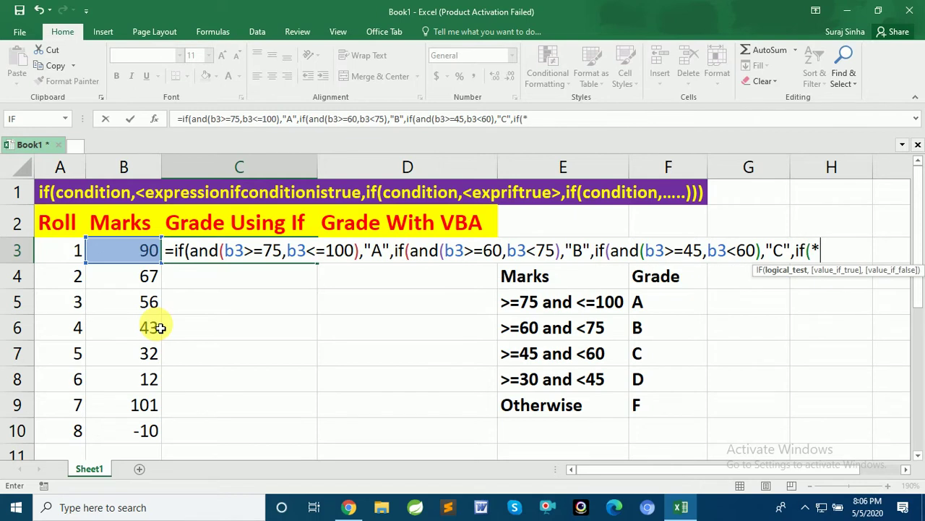
pyautogui.write('and(')
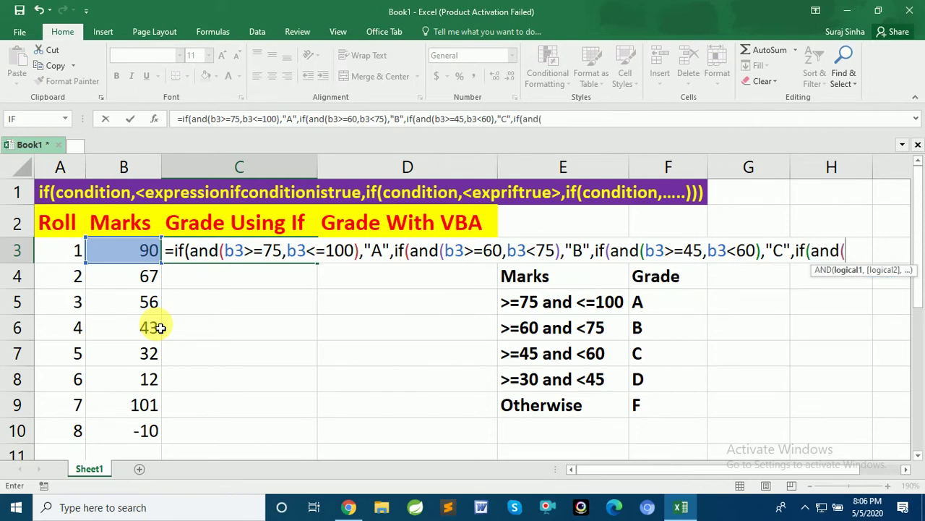
pyautogui.write('b3')
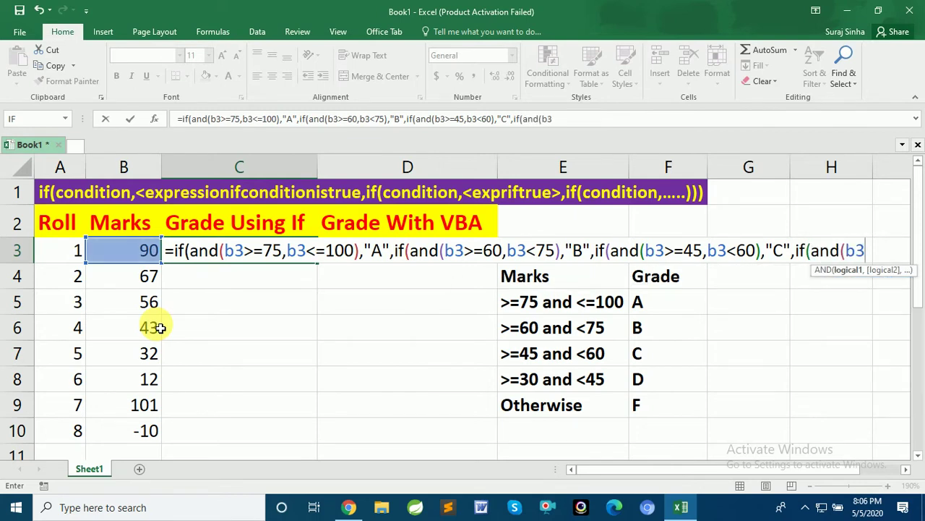
pyautogui.write('>=30')
pyautogui.write(',')
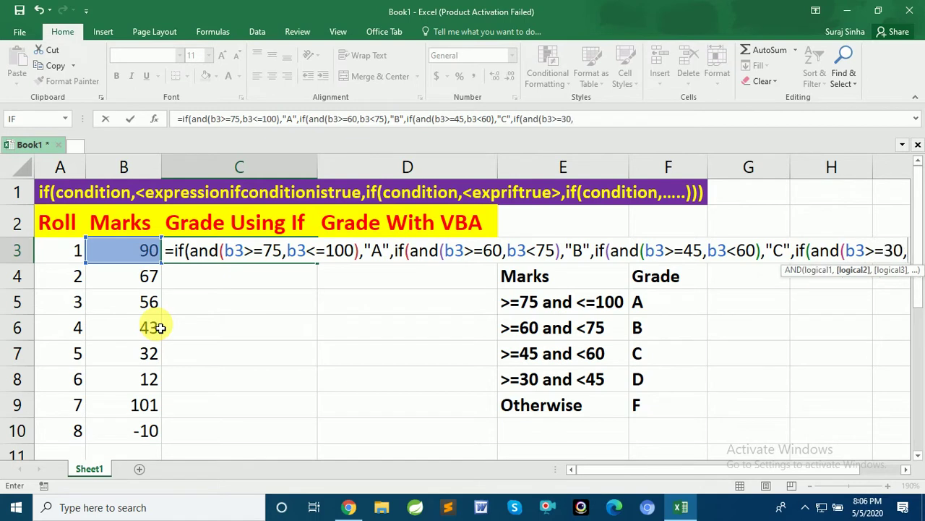
pyautogui.write('b3<')
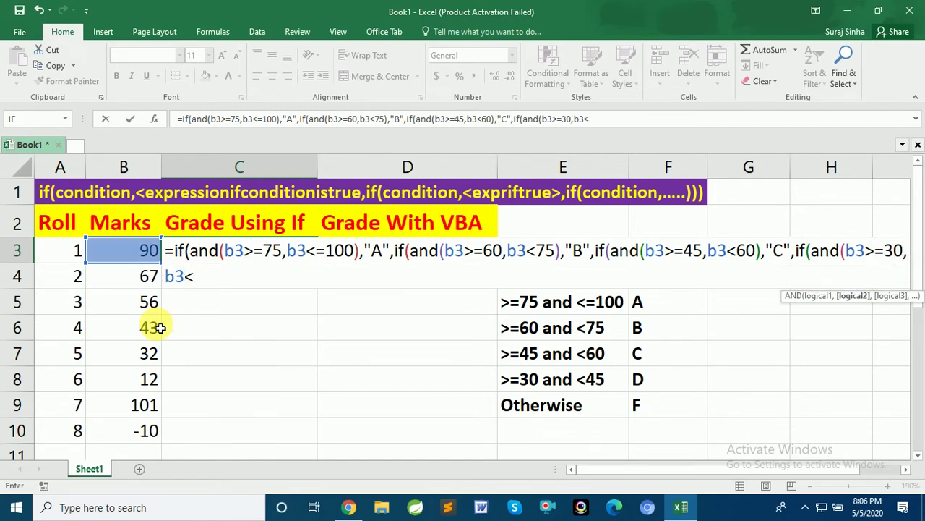
pyautogui.write('45')
pyautogui.write('),"')
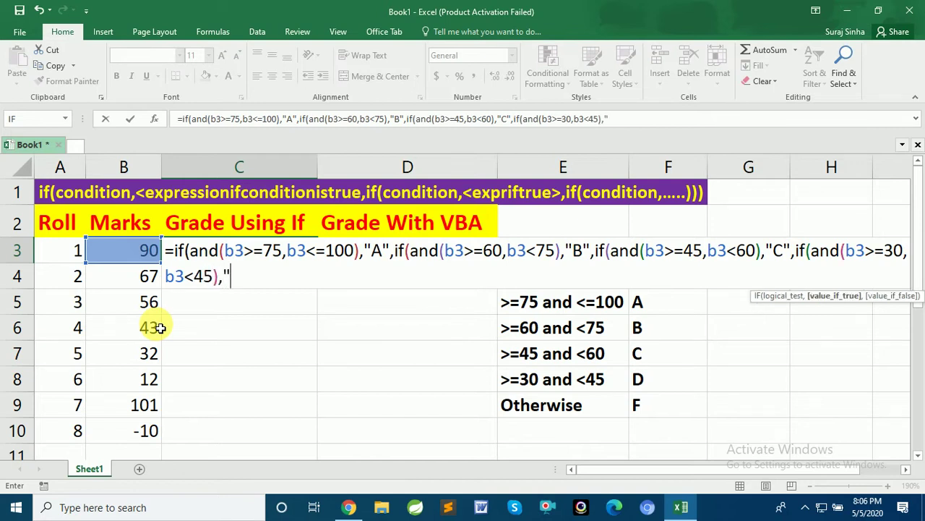
pyautogui.write('D"')
pyautogui.write(',"F')
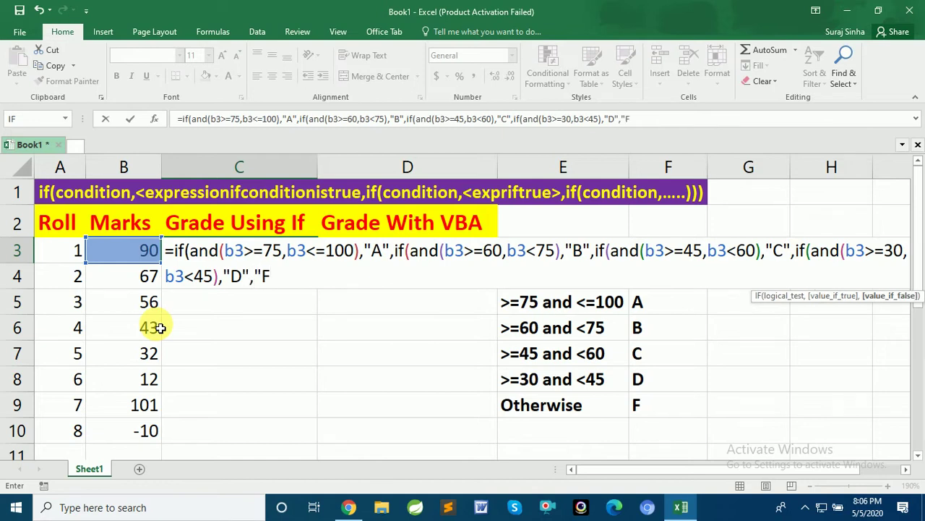
pyautogui.write('"')
pyautogui.write(')))')
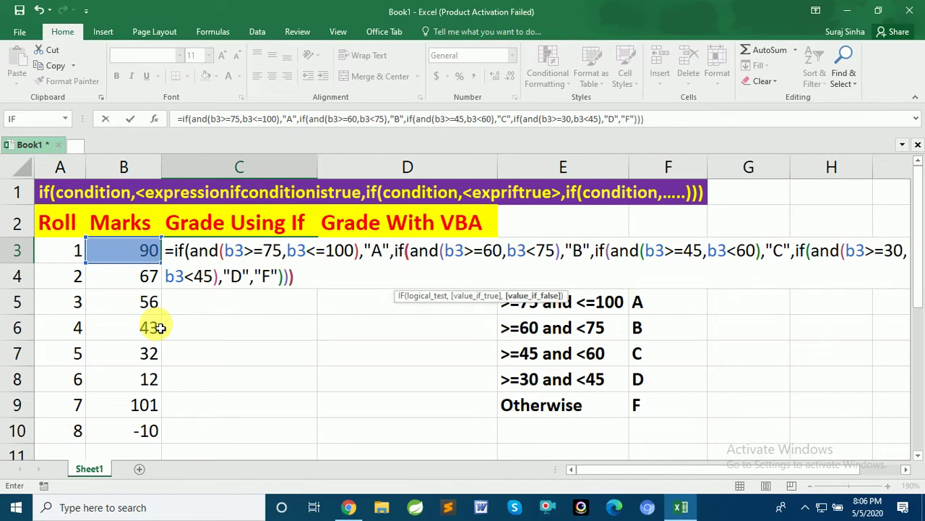
# - Enter the grade formula in C3 and fill it down through C10
pyautogui.press('Return')
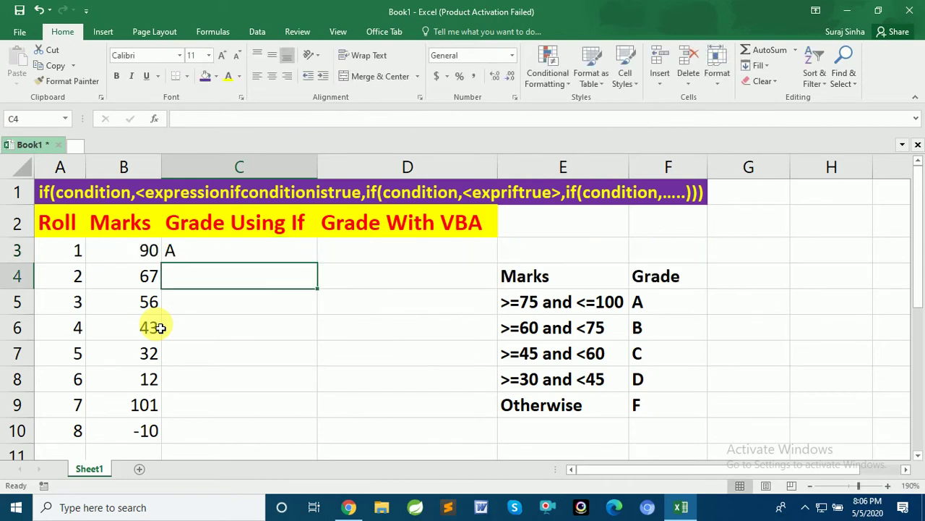
pyautogui.click(315, 252)
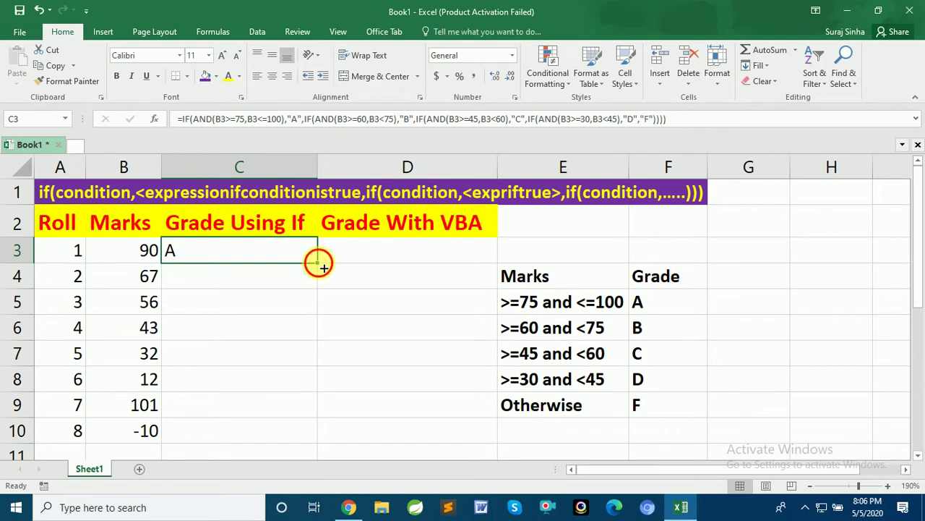
pyautogui.doubleClick(324, 268)
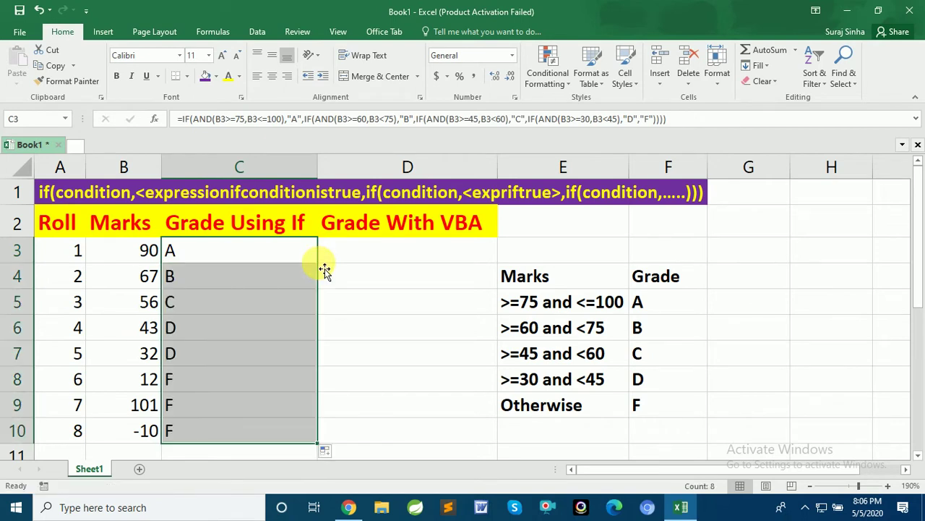
pyautogui.click(201, 286)
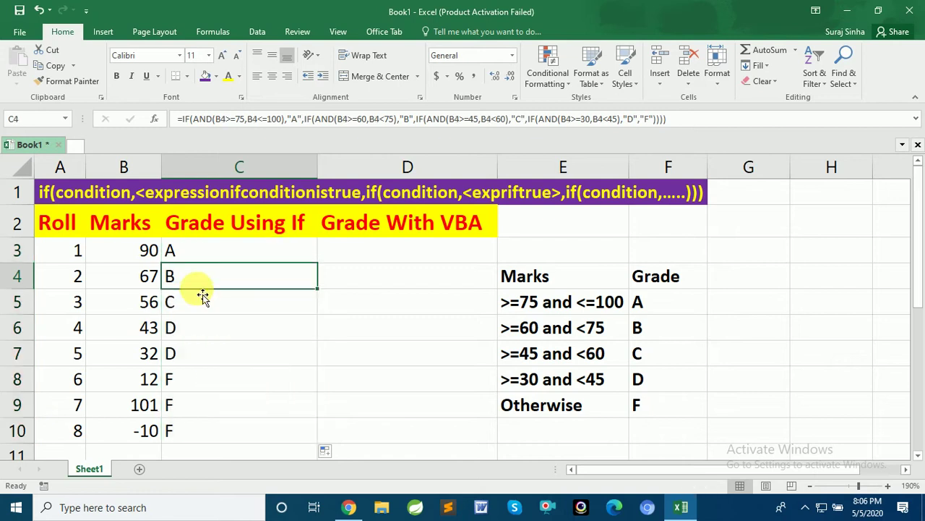
pyautogui.press('Down')
pyautogui.press('Down')
pyautogui.press('Down')
pyautogui.press('Down')
pyautogui.press('Down')
pyautogui.press('Down')
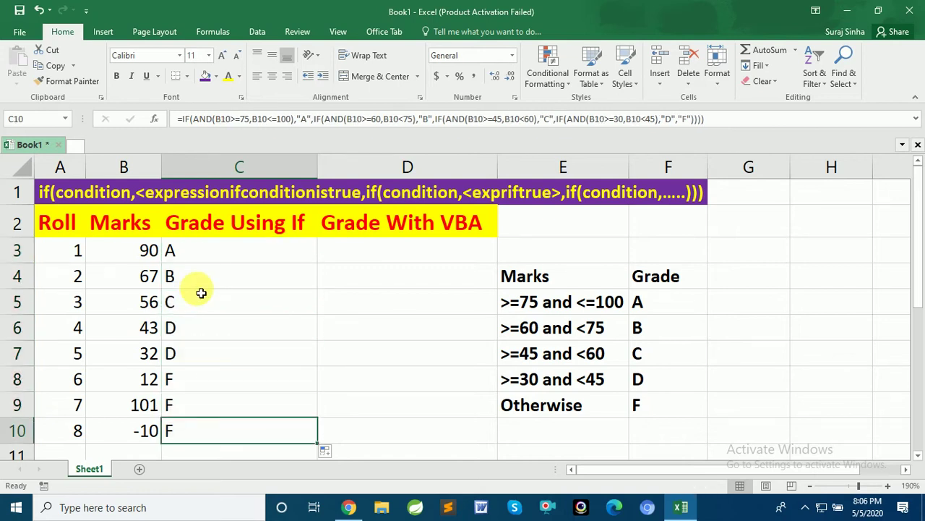
# - Change the mark in B6 to 112 and in B9 to 46, giving grades F and C
pyautogui.press('Left')
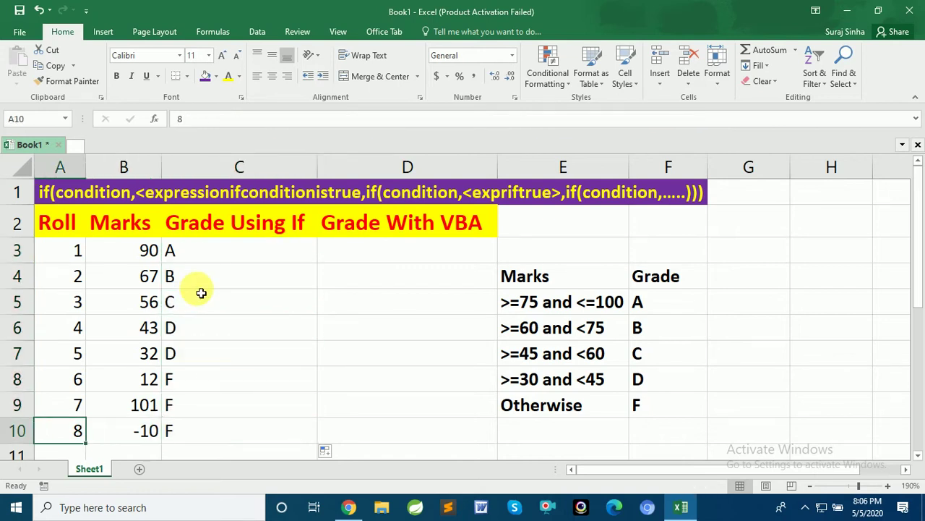
pyautogui.press('Up')
pyautogui.press('Up')
pyautogui.press('Up')
pyautogui.press('Up')
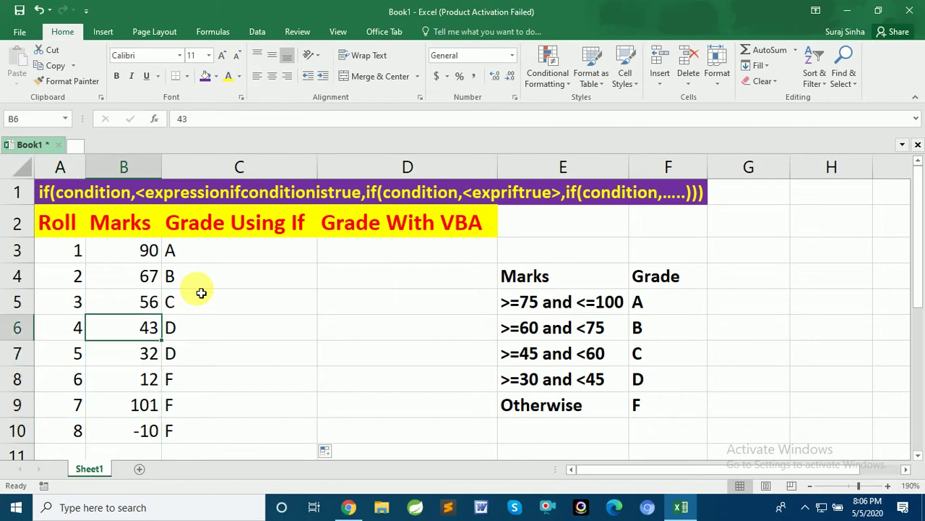
pyautogui.write('112')
pyautogui.press('Return')
pyautogui.press('Down')
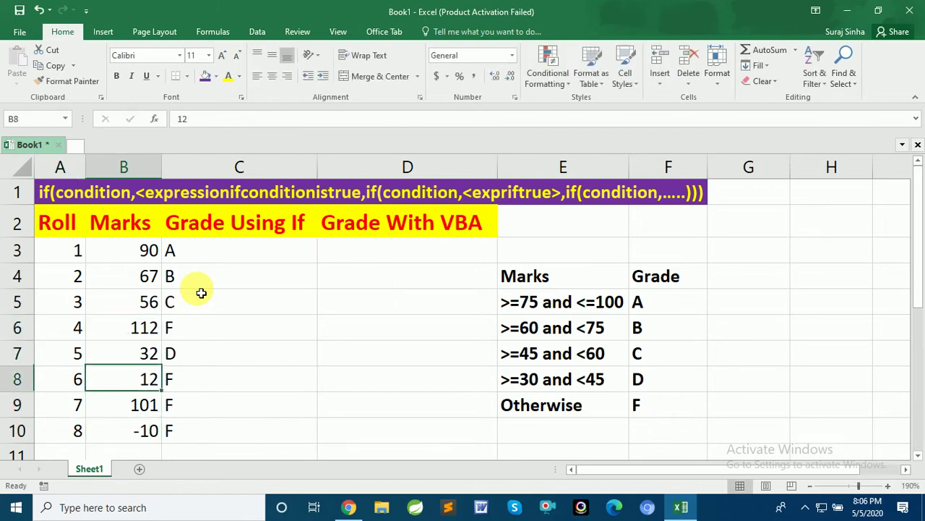
pyautogui.press('Down')
pyautogui.press('Down')
pyautogui.press('Up')
pyautogui.write('4')
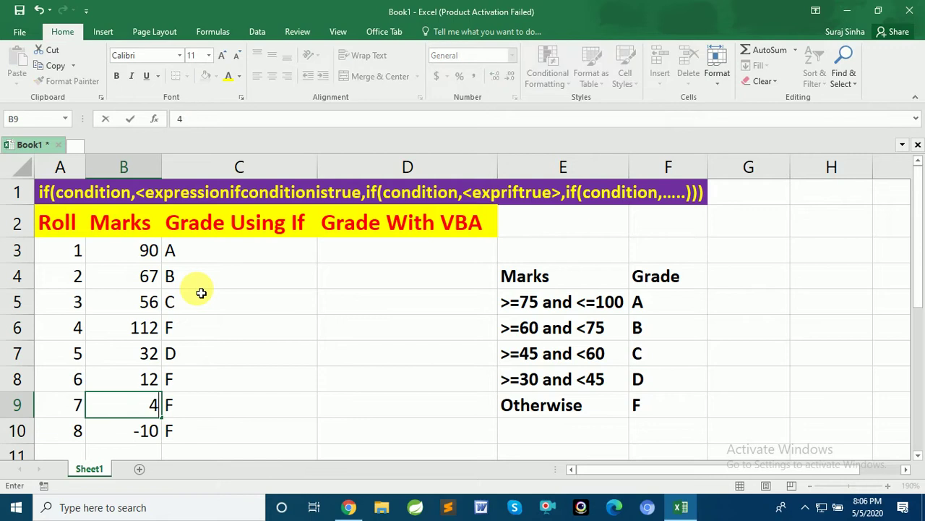
pyautogui.write('6')
pyautogui.press('Up')
pyautogui.press('Up')
pyautogui.press('Up')
pyautogui.press('Up')
pyautogui.press('Up')
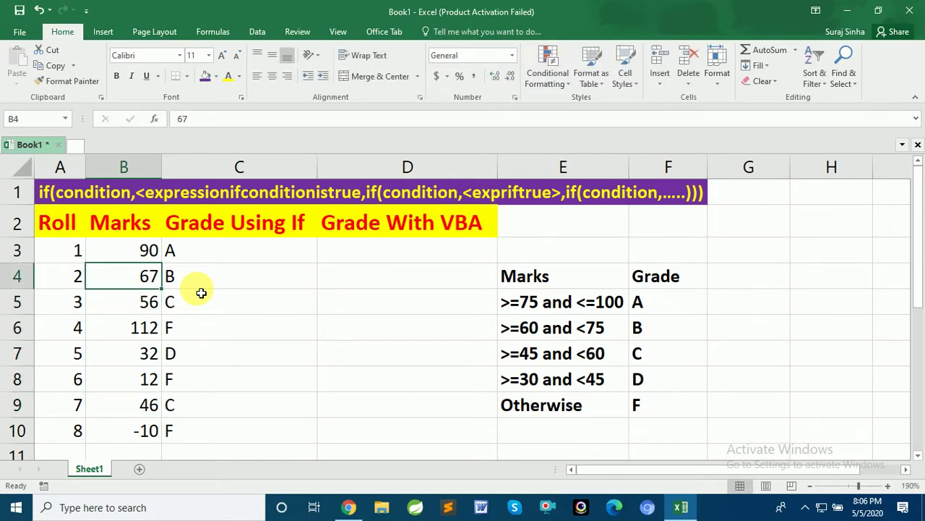
pyautogui.press('Up')
pyautogui.press('Right')
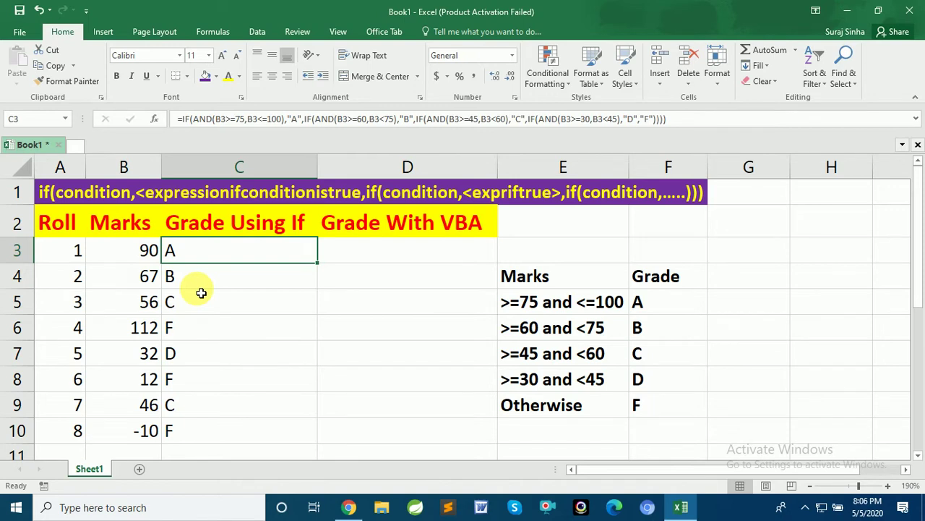
pyautogui.press('Down')
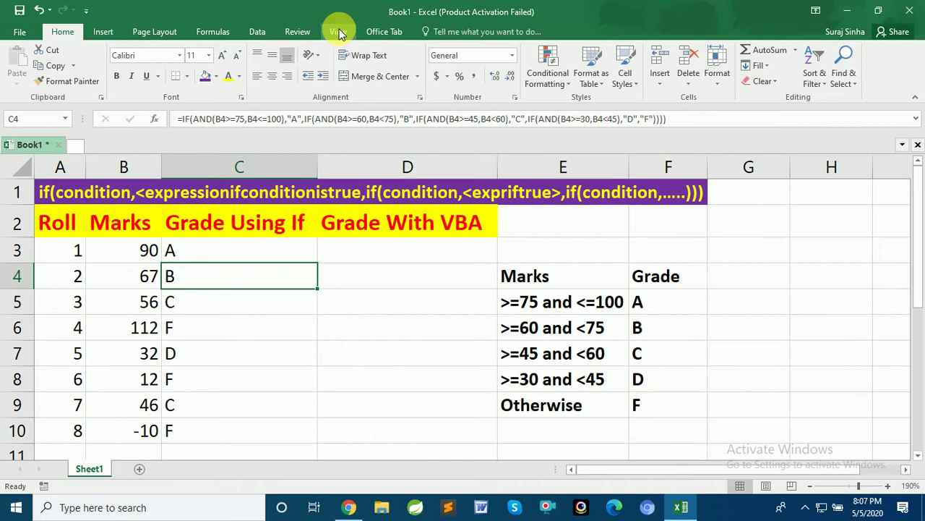
# - With D3 selected, start recording a new macro named CalcGrade
pyautogui.click(365, 253)
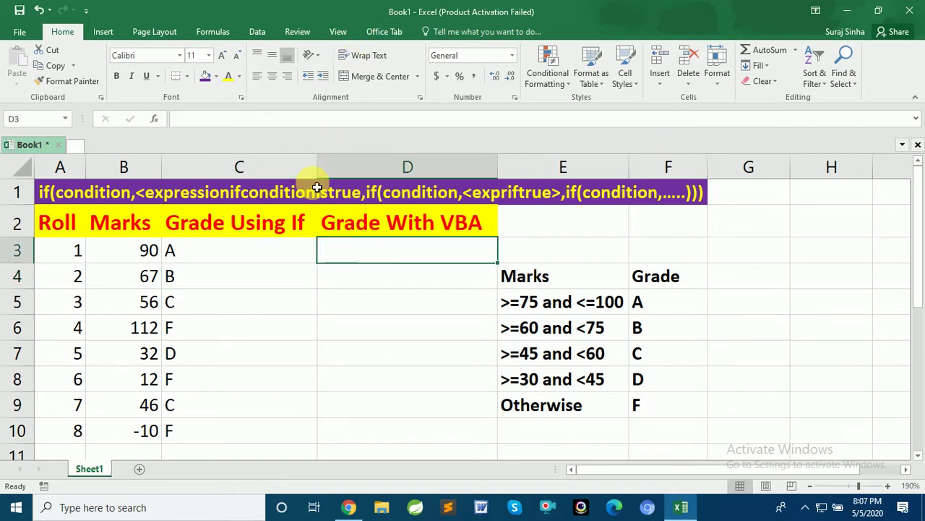
pyautogui.click(338, 33)
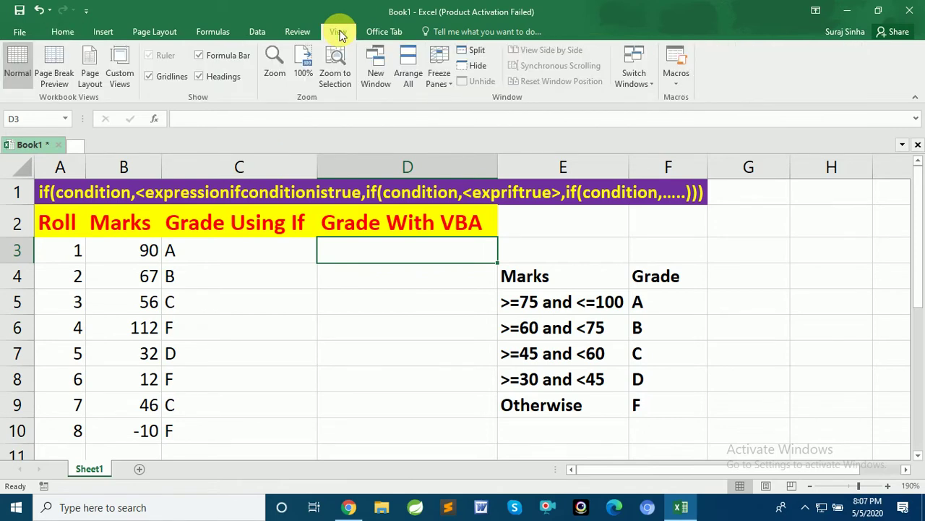
pyautogui.click(676, 87)
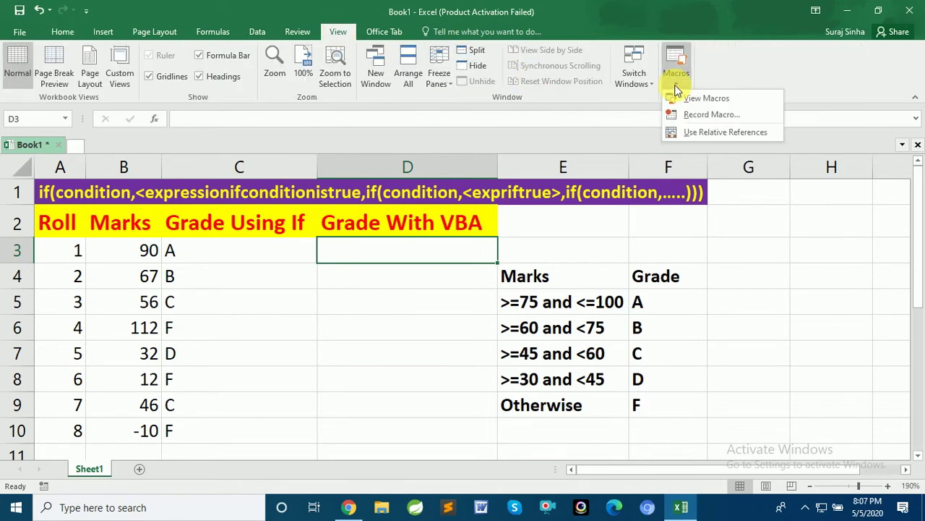
pyautogui.click(694, 115)
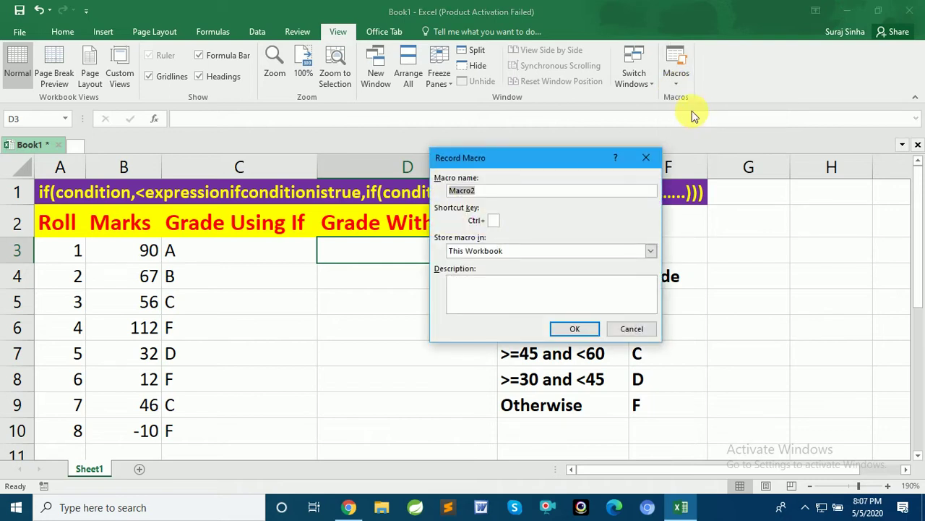
pyautogui.write('Calc')
pyautogui.write('Grade')
pyautogui.click(563, 333)
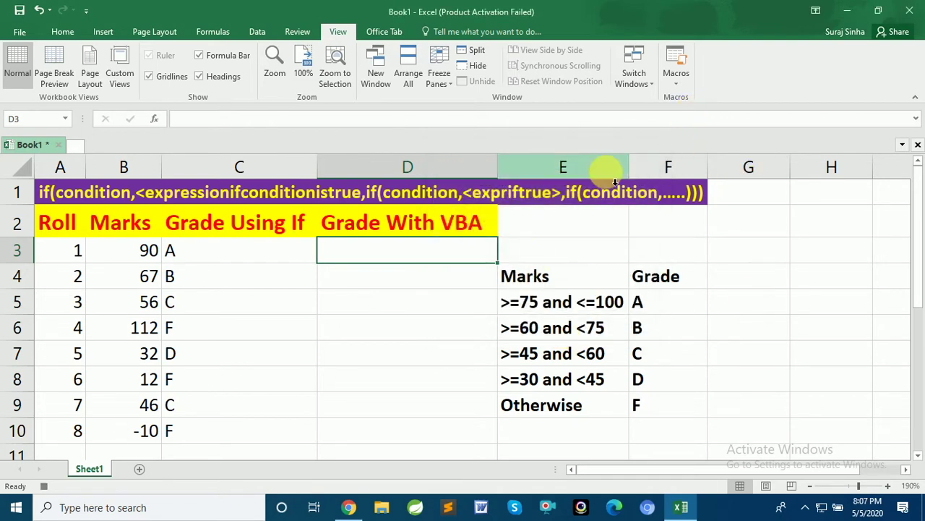
# - Change the mark in B10 from -10 to -20 and return to cell A1
pyautogui.click(677, 80)
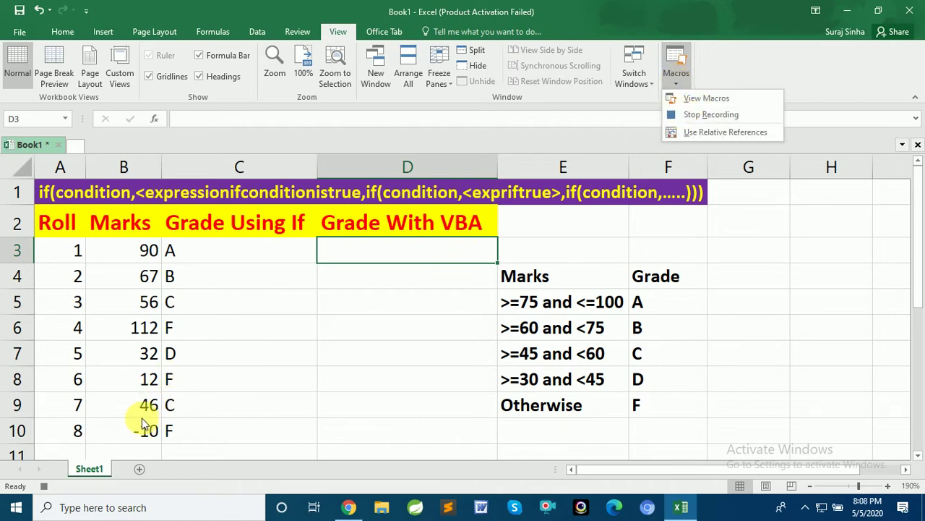
pyautogui.click(138, 329)
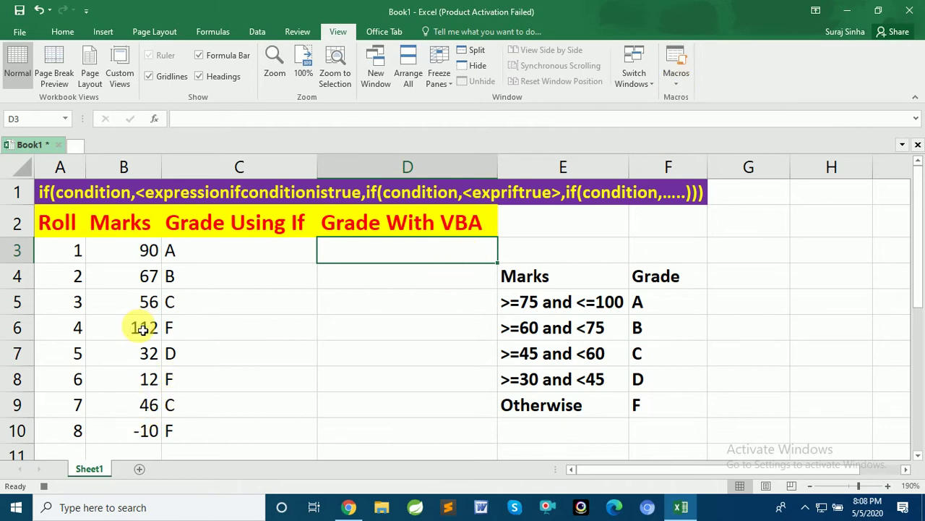
pyautogui.click(145, 432)
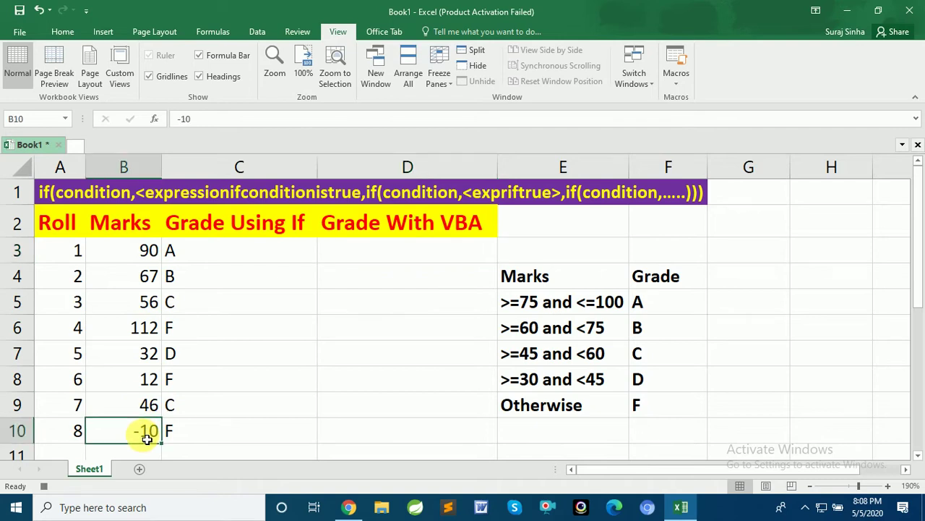
pyautogui.write('-20')
pyautogui.press('Return')
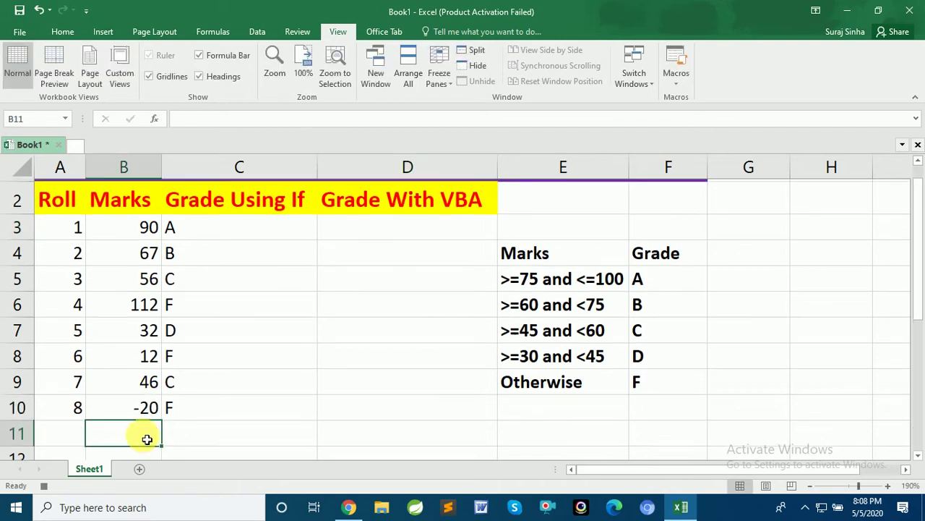
pyautogui.click(121, 244)
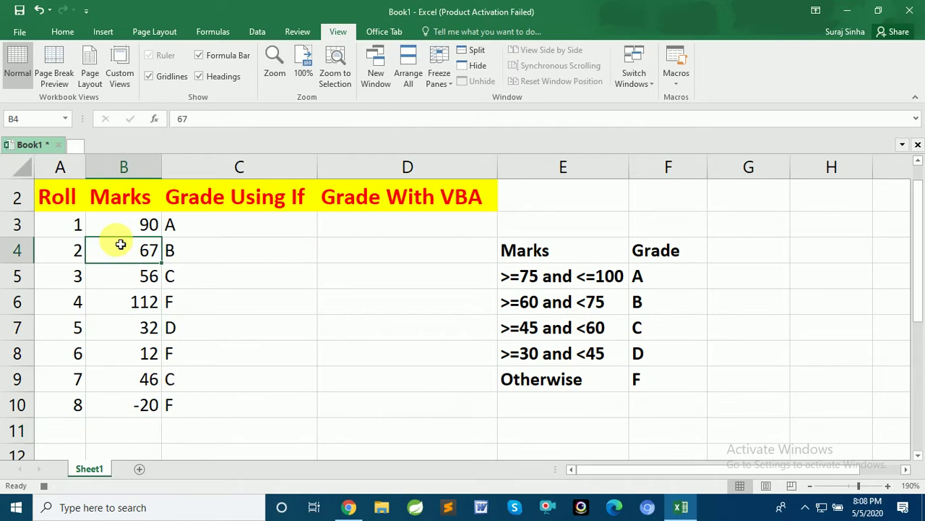
pyautogui.hotkey('ctrl', 'Home')
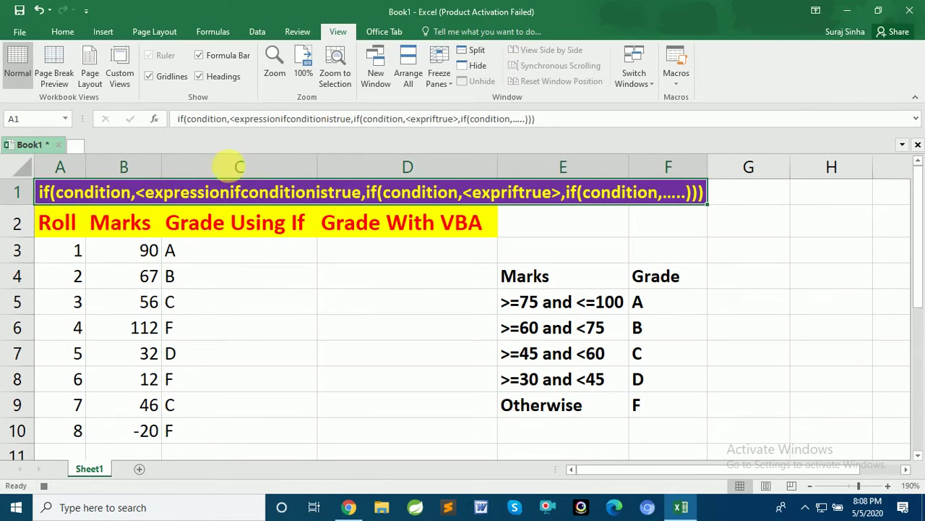
pyautogui.click(678, 85)
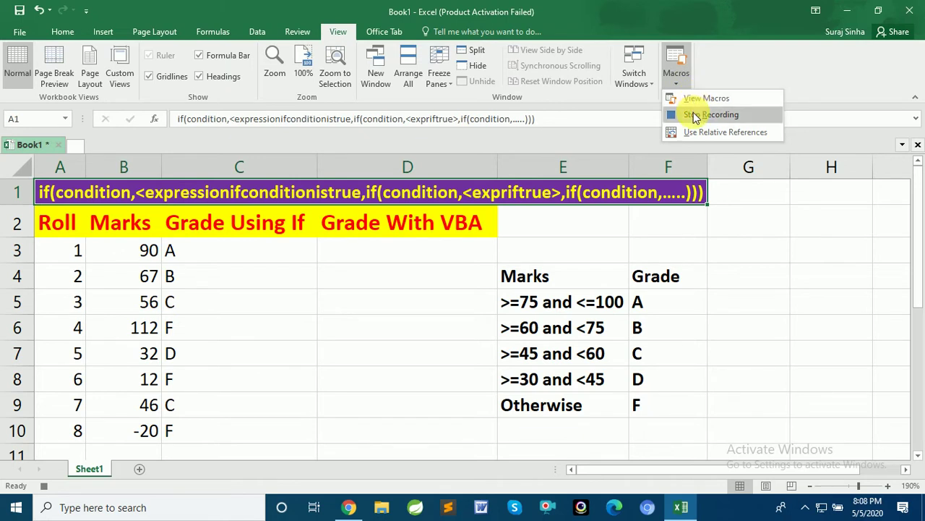
# - Stop the recording and open the CalcGrade macro's code in the VBA editor
pyautogui.click(695, 116)
pyautogui.click(679, 83)
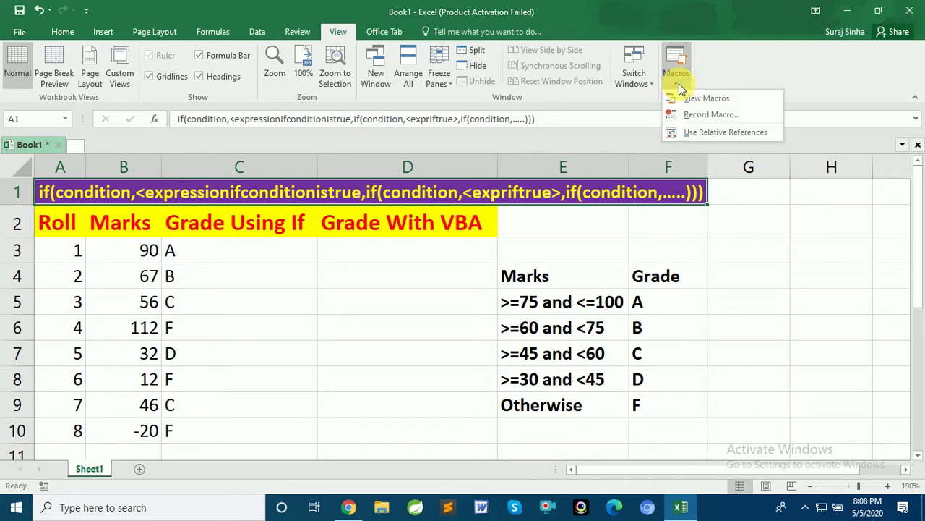
pyautogui.click(690, 99)
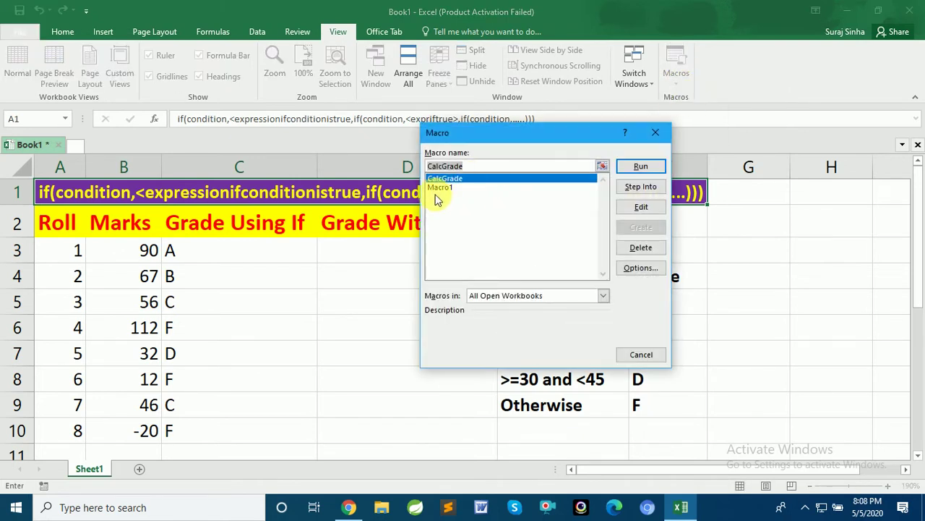
pyautogui.click(639, 208)
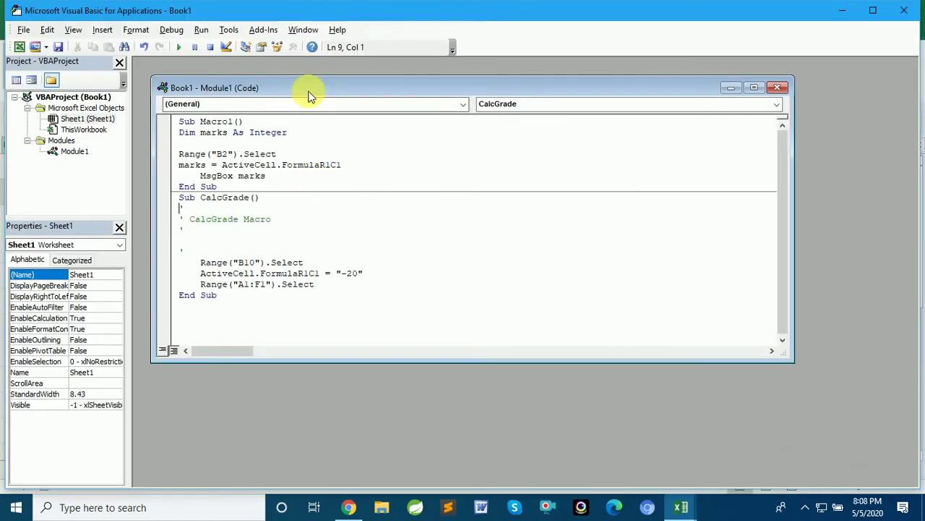
# - Maximise the Module1 window and delete the old Macro1 procedure and CalcGrade's comment lines
pyautogui.doubleClick(306, 89)
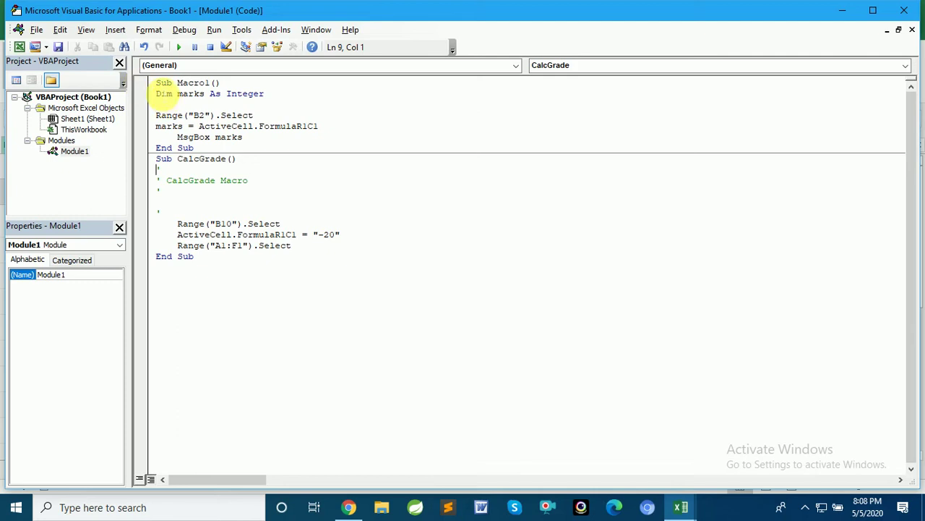
pyautogui.click(158, 93)
pyautogui.click(159, 85)
pyautogui.hotkey('shift', 'Down')
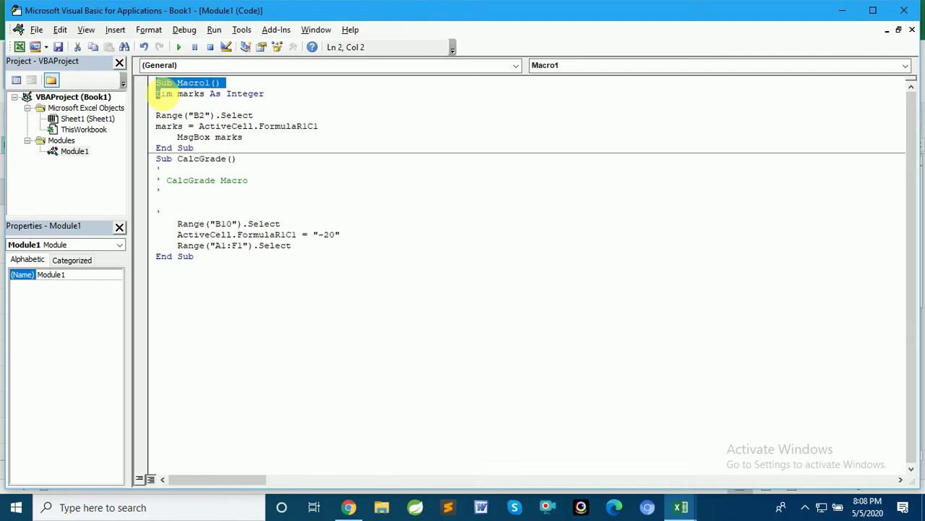
pyautogui.hotkey('shift', 'Down')
pyautogui.hotkey('shift', 'Down')
pyautogui.hotkey('shift', 'Down')
pyautogui.hotkey('shift', 'Down')
pyautogui.hotkey('shift', 'Down')
pyautogui.hotkey('shift', 'Right')
pyautogui.hotkey('shift', 'Right')
pyautogui.hotkey('shift', 'Right')
pyautogui.hotkey('shift', 'Right')
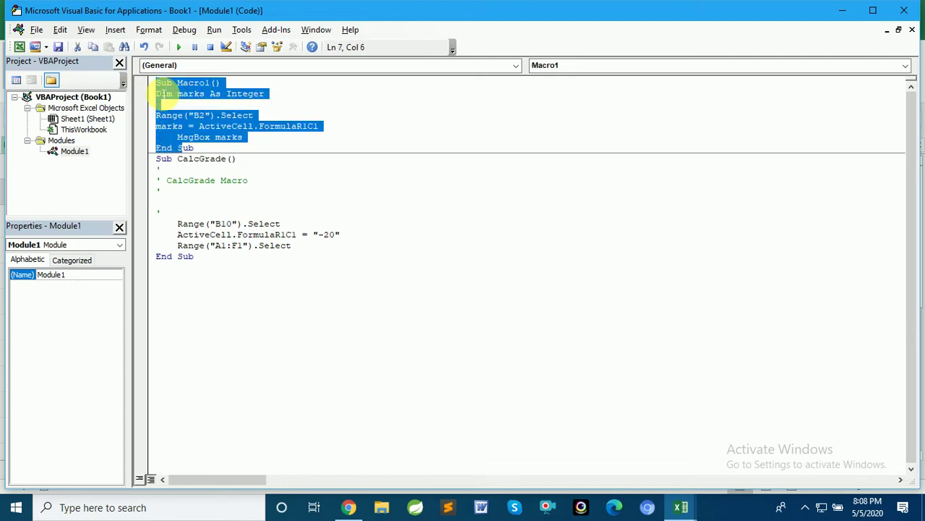
pyautogui.hotkey('shift', 'Right')
pyautogui.hotkey('shift', 'Right')
pyautogui.hotkey('shift', 'Right')
pyautogui.press('Delete')
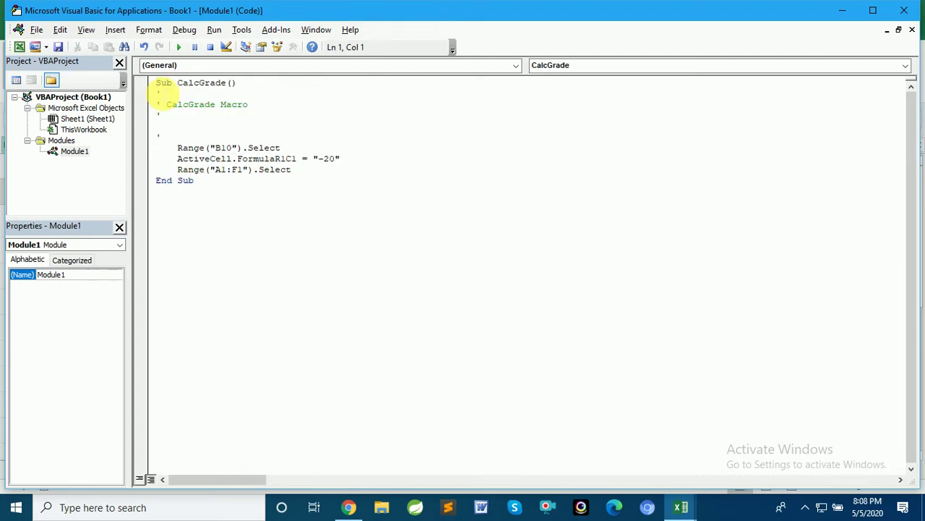
pyautogui.click(158, 93)
pyautogui.hotkey('shift', 'Right')
pyautogui.hotkey('shift', 'Down')
pyautogui.hotkey('shift', 'Down')
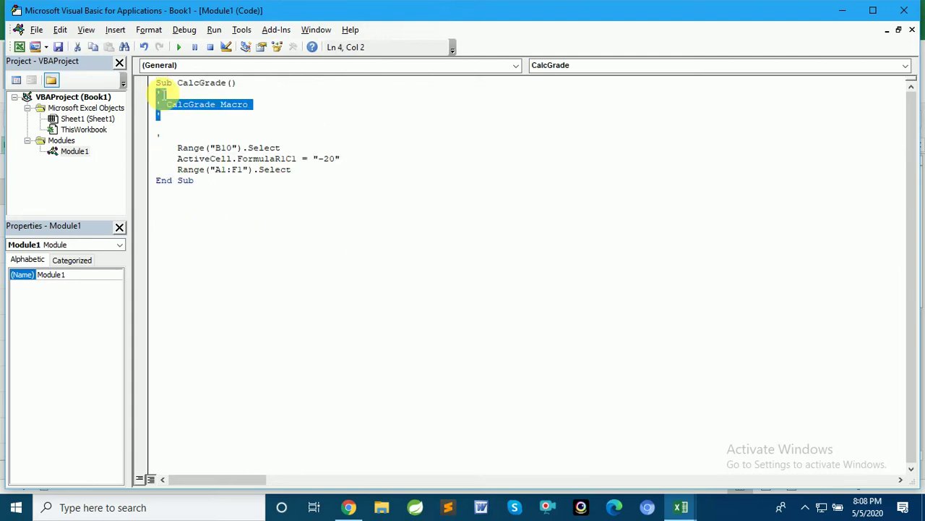
pyautogui.hotkey('shift', 'Down')
pyautogui.hotkey('shift', 'Down')
pyautogui.press('Delete')
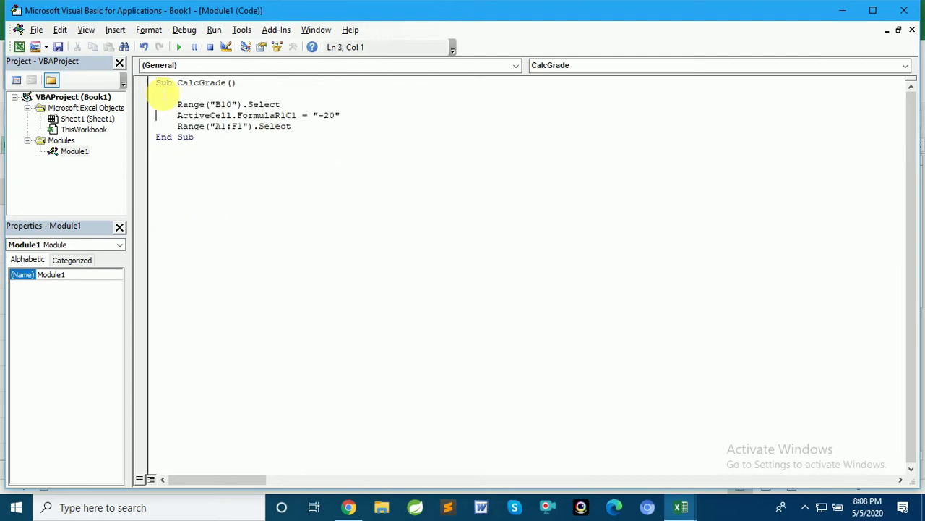
# - Delete the Range("A1:F1").Select line from CalcGrade
pyautogui.press('Down')
pyautogui.press('Up')
pyautogui.press('Right')
pyautogui.press('Right')
pyautogui.press('Right')
pyautogui.press('Right')
pyautogui.press('Down')
pyautogui.press('Down')
pyautogui.press('Left')
pyautogui.press('Left')
pyautogui.press('Left')
pyautogui.press('Left')
pyautogui.hotkey('shift', 'End')
pyautogui.press('Delete')
# - Declare Dim m As Integer under Sub CalcGrade()
pyautogui.press('Up')
pyautogui.press('Up')
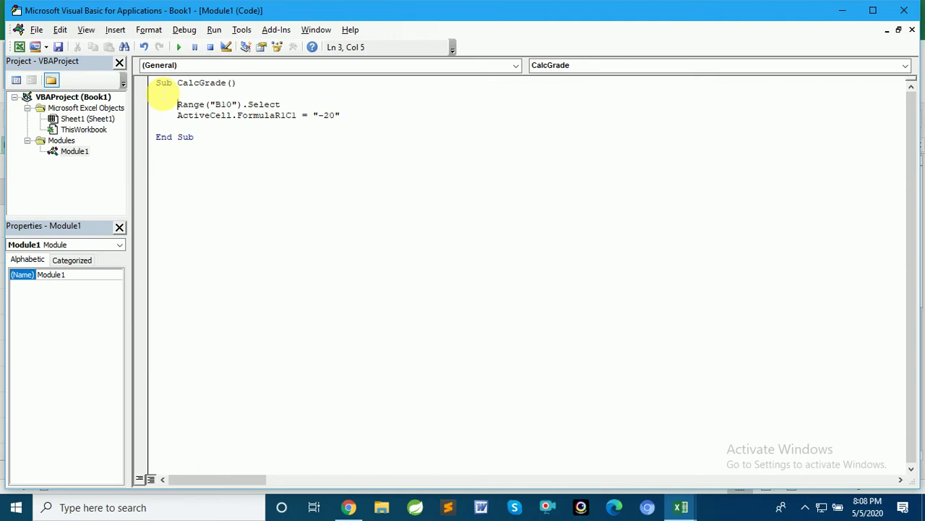
pyautogui.press('Up')
pyautogui.write('dim ')
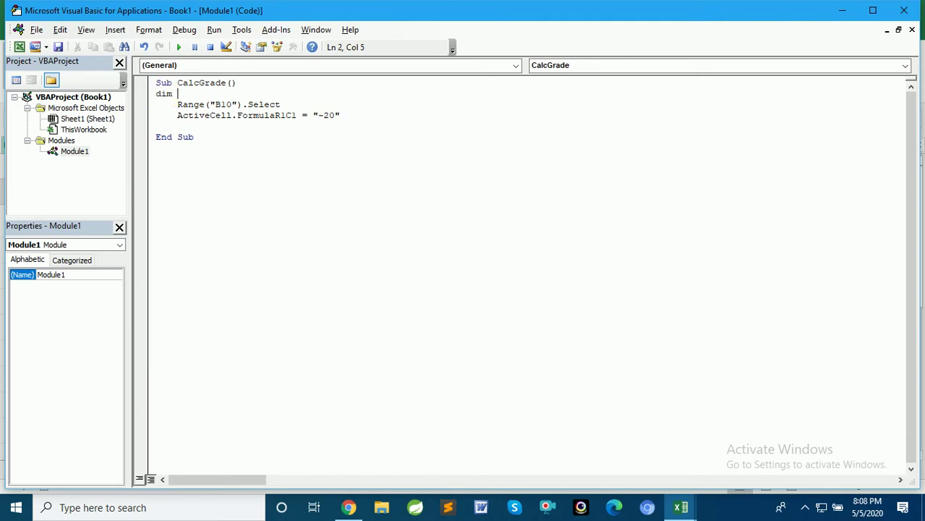
pyautogui.write('mark')
pyautogui.write('s as')
pyautogui.press('BackSpace')
pyautogui.press('BackSpace')
pyautogui.press('BackSpace')
pyautogui.press('BackSpace')
pyautogui.press('BackSpace')
pyautogui.write('as i')
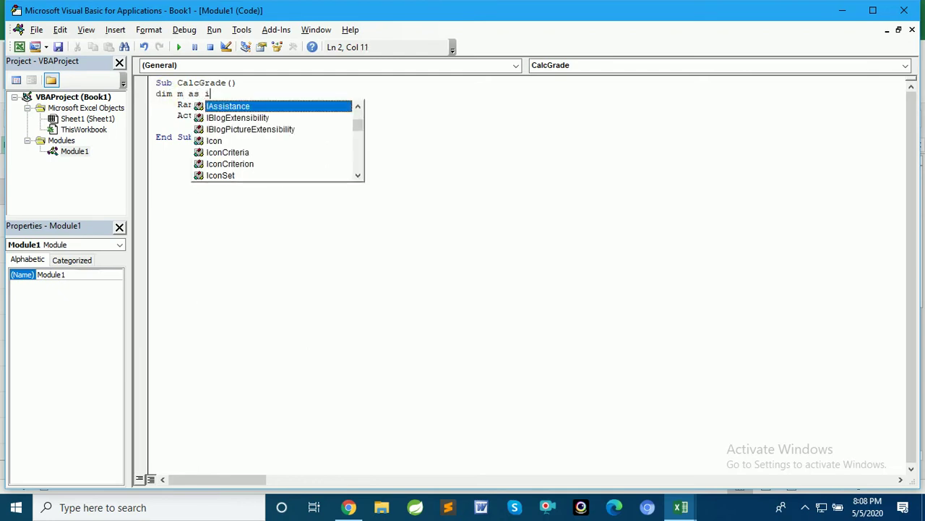
pyautogui.write('nteger')
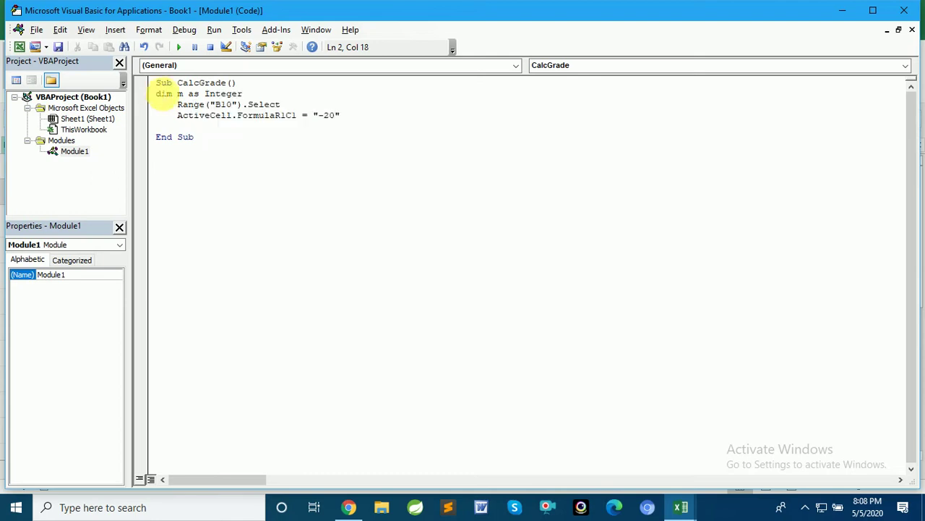
pyautogui.press('Down')
# - Change the range to B3, assign m = ActiveCell.FormulaR1C1, and add MsgBox m
pyautogui.press('Left')
pyautogui.press('Left')
pyautogui.press('Left')
pyautogui.press('BackSpace')
pyautogui.press('BackSpace')
pyautogui.write('3')
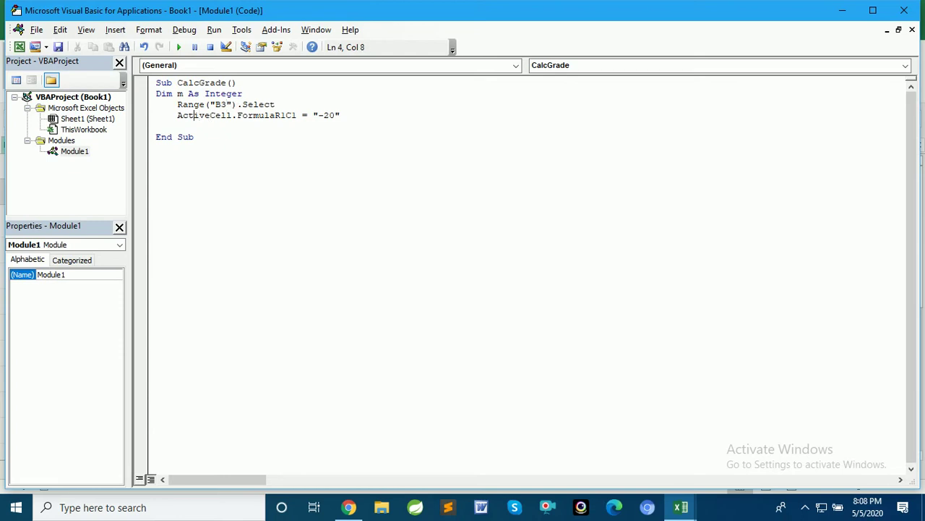
pyautogui.click(340, 115)
pyautogui.press('BackSpace')
pyautogui.press('BackSpace')
pyautogui.press('BackSpace')
pyautogui.press('BackSpace')
pyautogui.press('BackSpace')
pyautogui.press('BackSpace')
pyautogui.press('Left')
pyautogui.press('Left')
pyautogui.press('Left')
pyautogui.press('Left')
pyautogui.press('Left')
pyautogui.press('Left')
pyautogui.write('m =')
pyautogui.press('End')
pyautogui.press('Return')
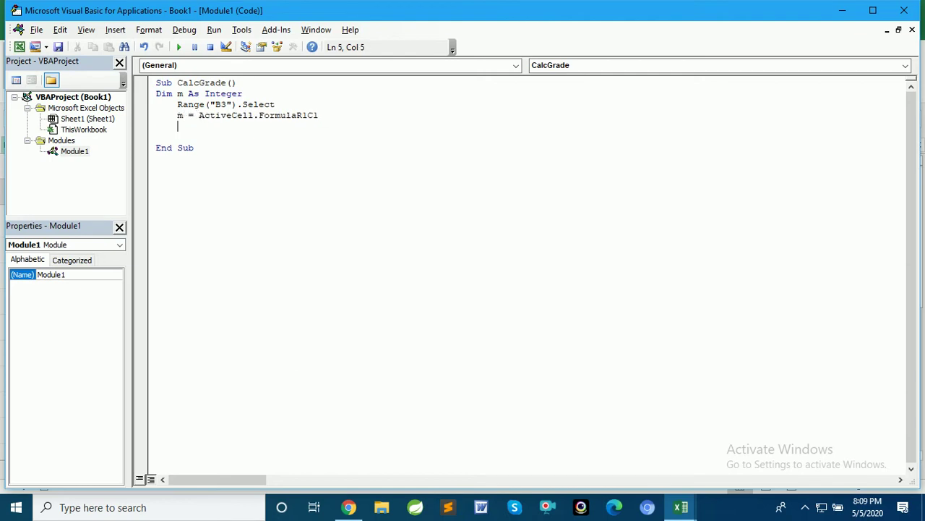
pyautogui.write('msgbox ')
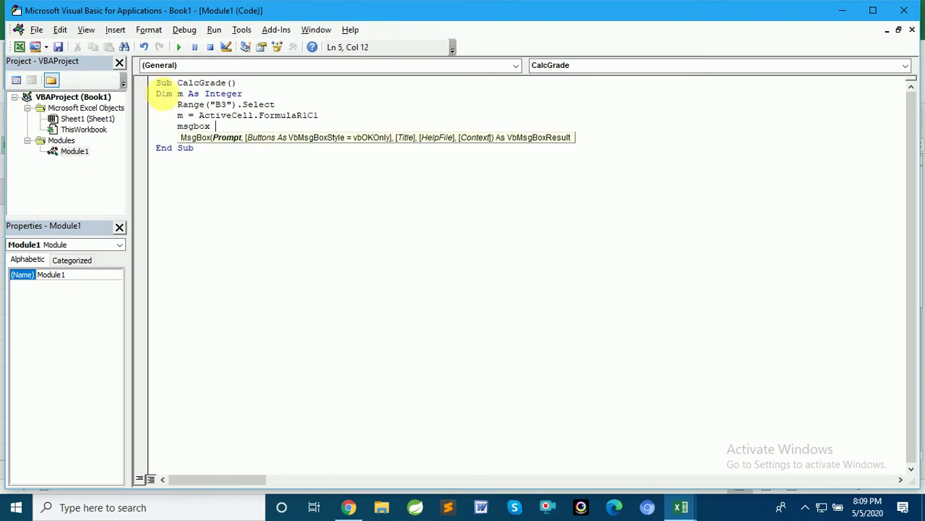
pyautogui.write('m')
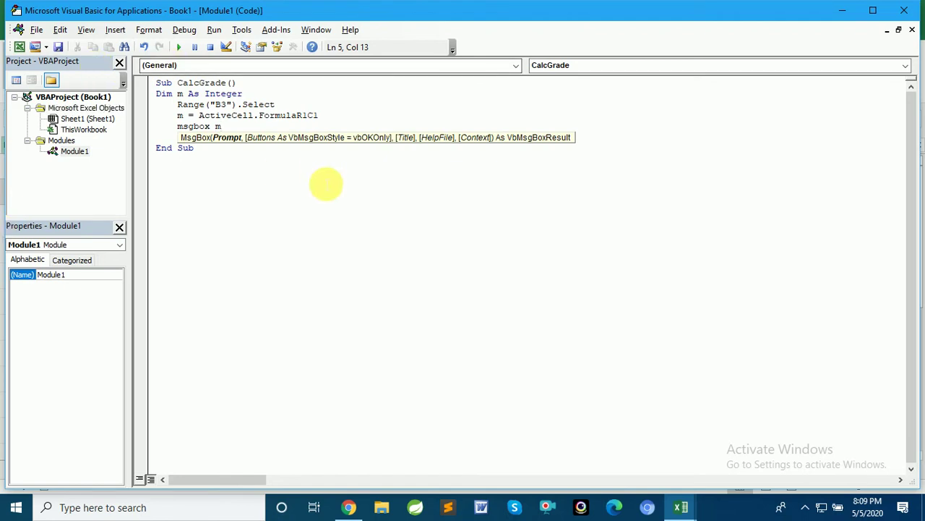
# - Run CalcGrade from the worksheet and dismiss the message showing the mark 90
pyautogui.click(910, 9)
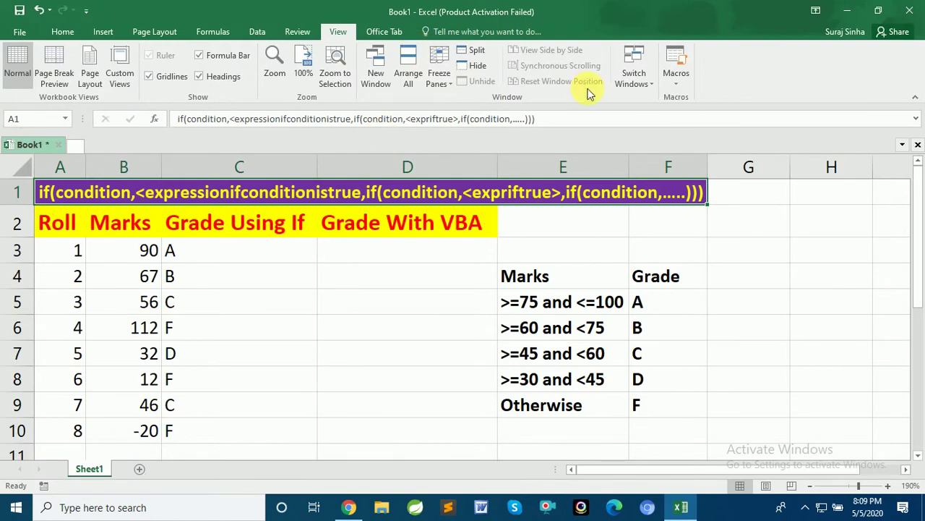
pyautogui.click(676, 79)
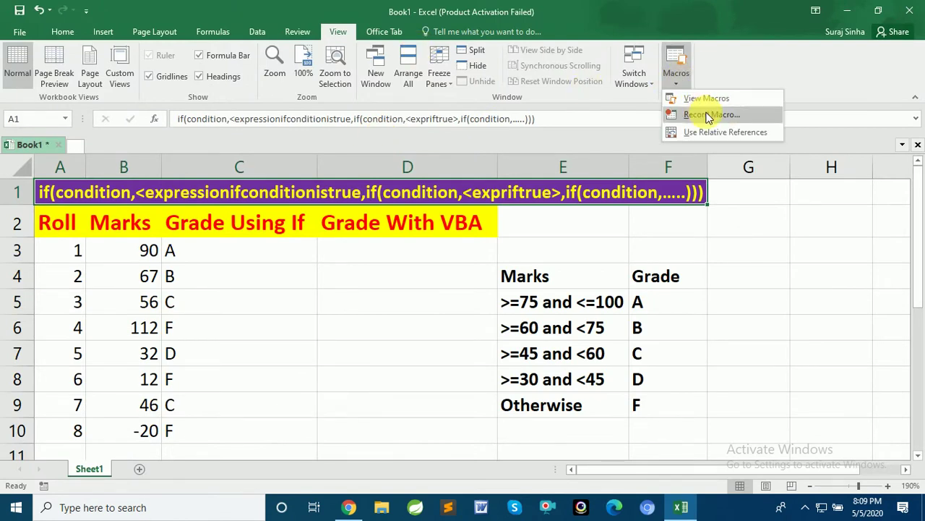
pyautogui.click(706, 99)
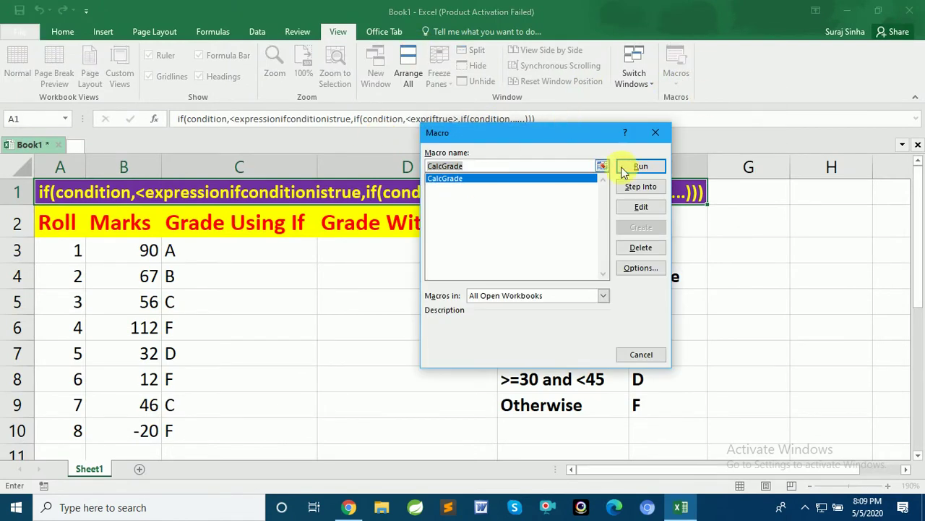
pyautogui.click(641, 165)
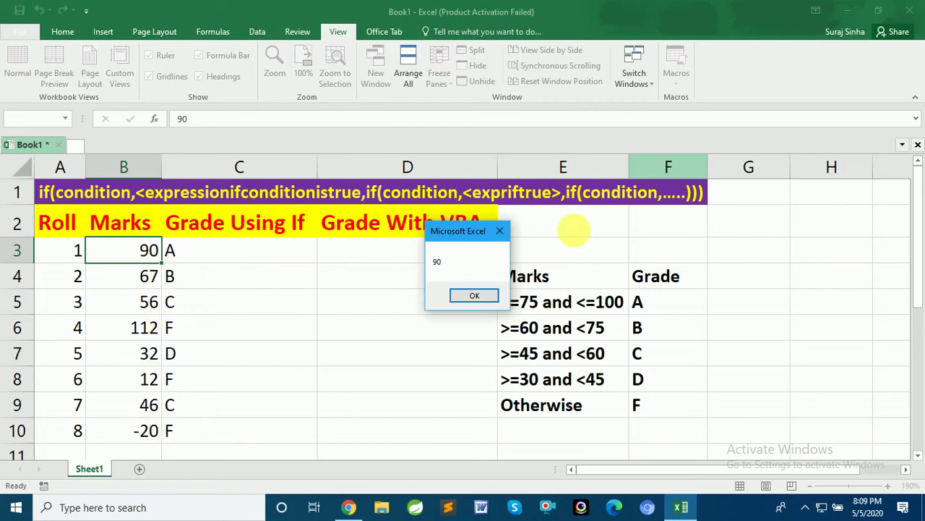
pyautogui.click(493, 295)
# - Reopen the CalcGrade macro's code for editing
pyautogui.click(676, 79)
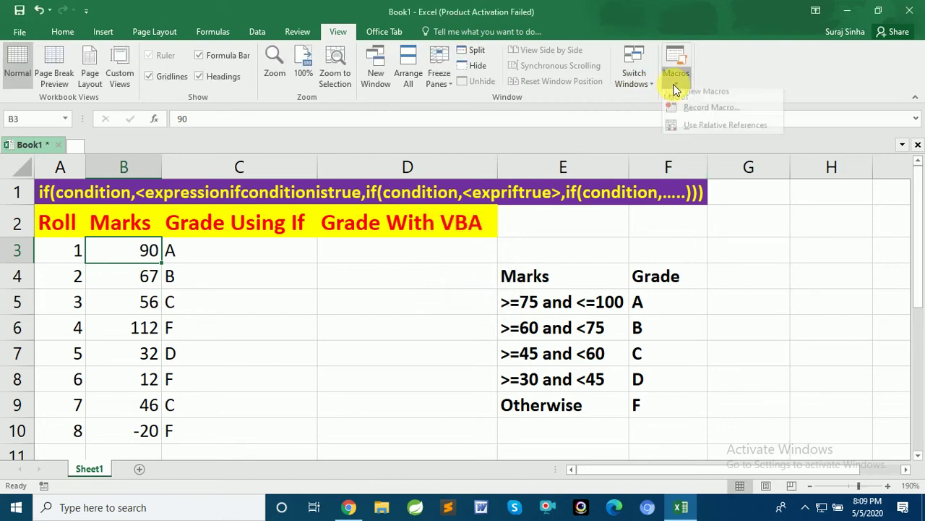
pyautogui.click(690, 99)
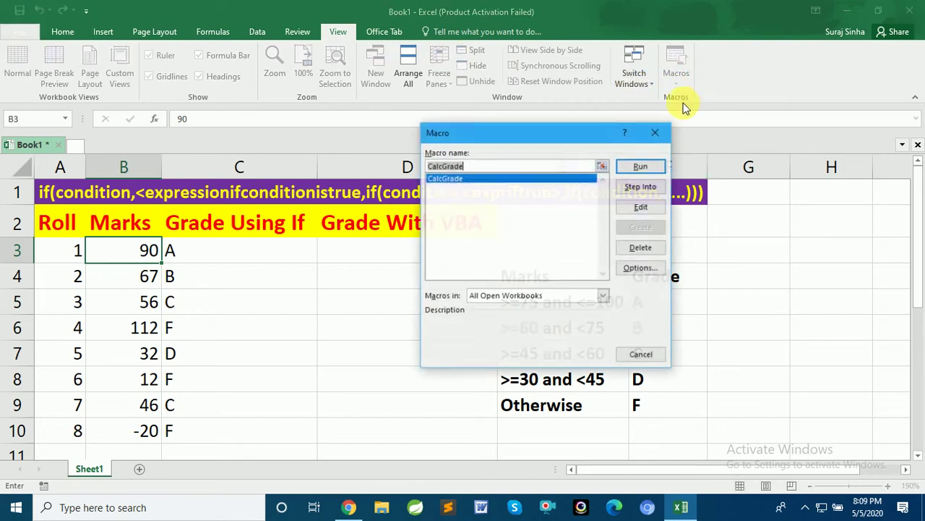
pyautogui.click(641, 208)
# - Add Dim r As Integer and wrap the body in a For r = 3 To 10 … Next loop
pyautogui.click(257, 94)
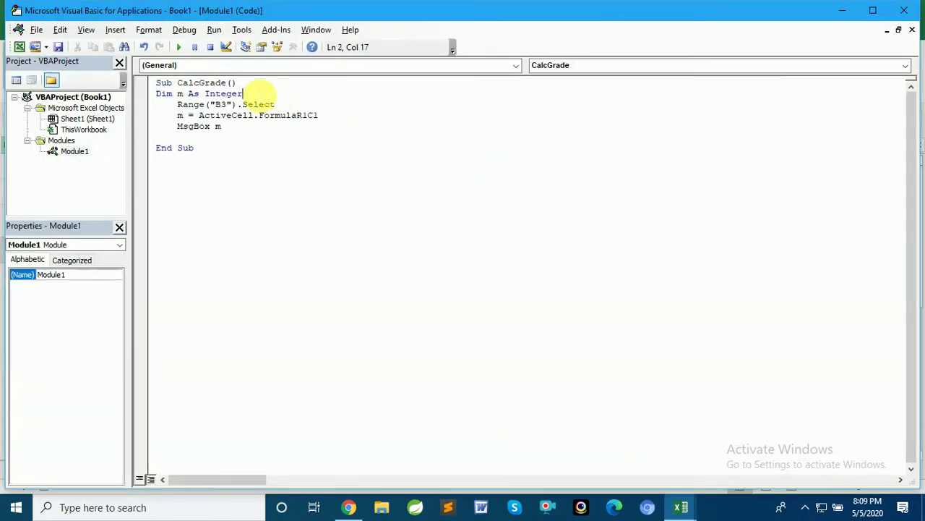
pyautogui.press('Return')
pyautogui.write('di')
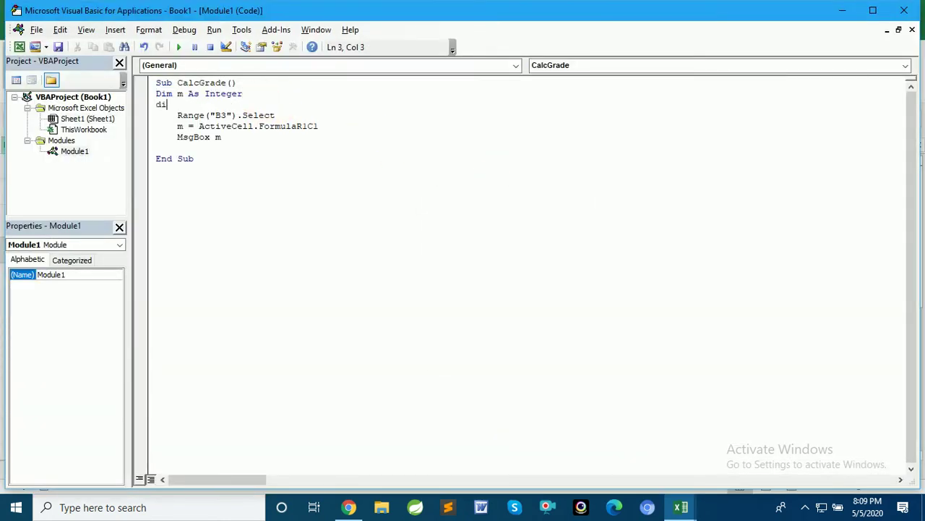
pyautogui.write('m r as integer')
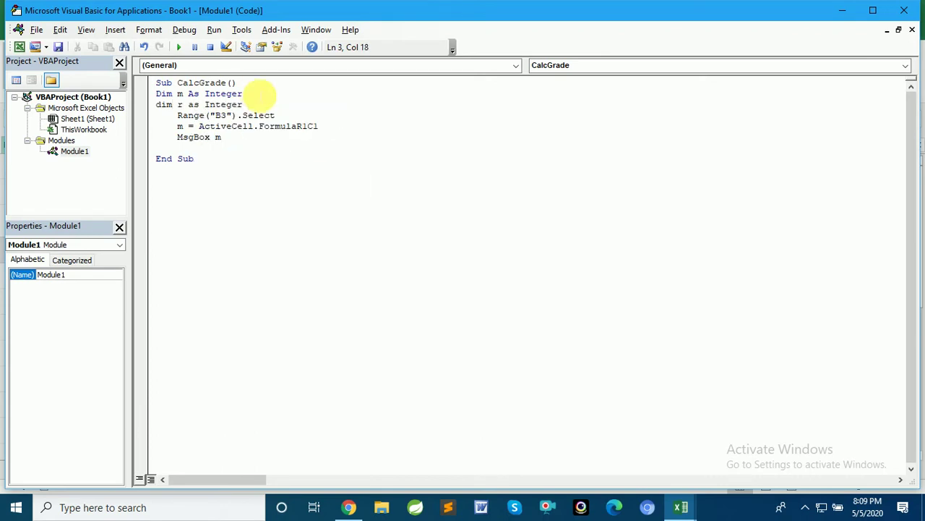
pyautogui.press('Return')
pyautogui.write('for r')
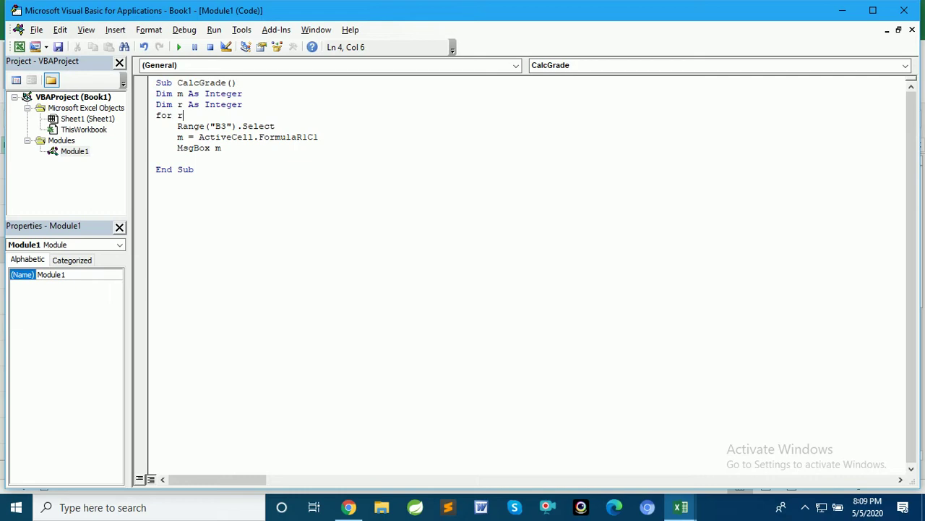
pyautogui.write('=3 to 10')
pyautogui.press('Down')
pyautogui.press('Down')
pyautogui.press('Down')
pyautogui.press('Return')
pyautogui.write('next')
pyautogui.press('Left')
pyautogui.press('BackSpace')
# - Change the range reference to Range("B" + Trim(Str(r))).Select
pyautogui.press('Up')
pyautogui.press('Up')
pyautogui.press('Right')
pyautogui.press('Right')
pyautogui.press('Right')
pyautogui.press('Right')
pyautogui.press('Right')
pyautogui.press('Right')
pyautogui.press('Right')
pyautogui.press('Right')
pyautogui.press('Right')
pyautogui.press('Right')
pyautogui.press('BackSpace')
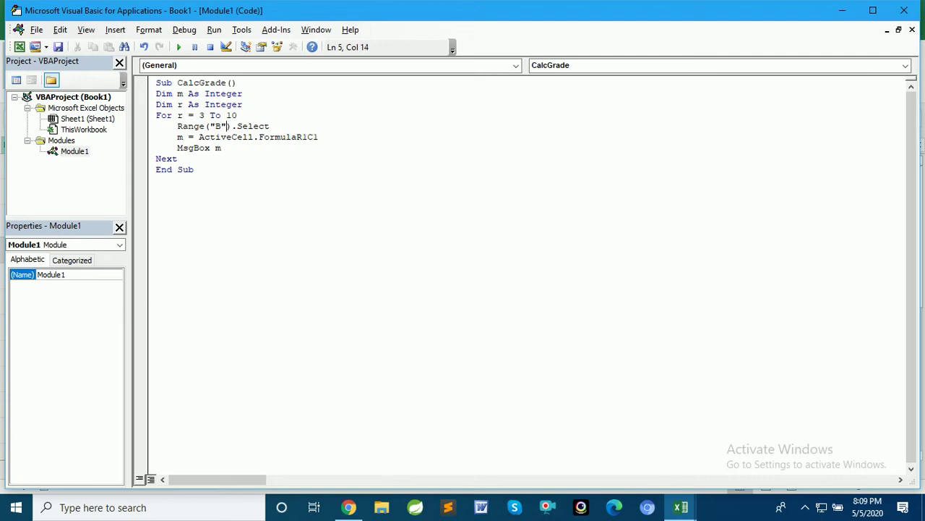
pyautogui.write('+')
pyautogui.write('r')
pyautogui.press('Down')
pyautogui.click(243, 125)
pyautogui.write('str')
pyautogui.write('(r')
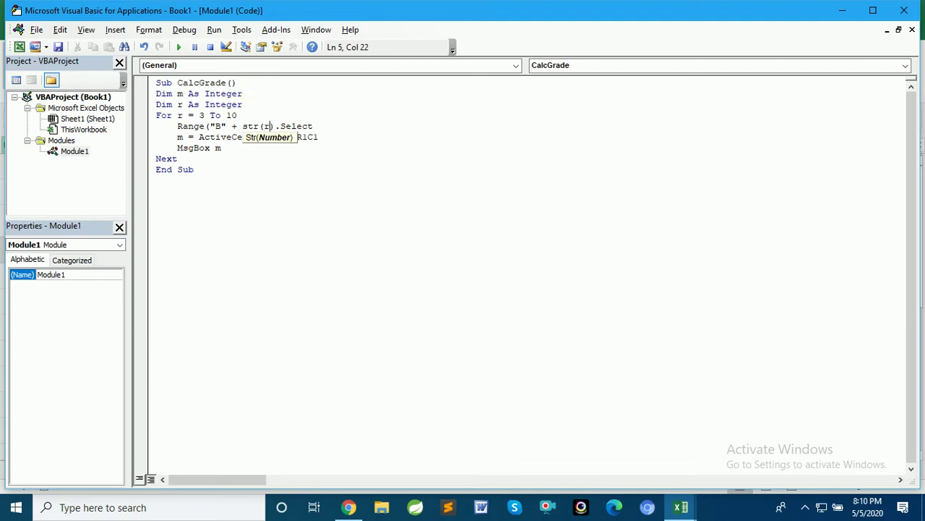
pyautogui.write(')')
pyautogui.press('Left')
pyautogui.press('Left')
pyautogui.press('Left')
pyautogui.press('Left')
pyautogui.press('Left')
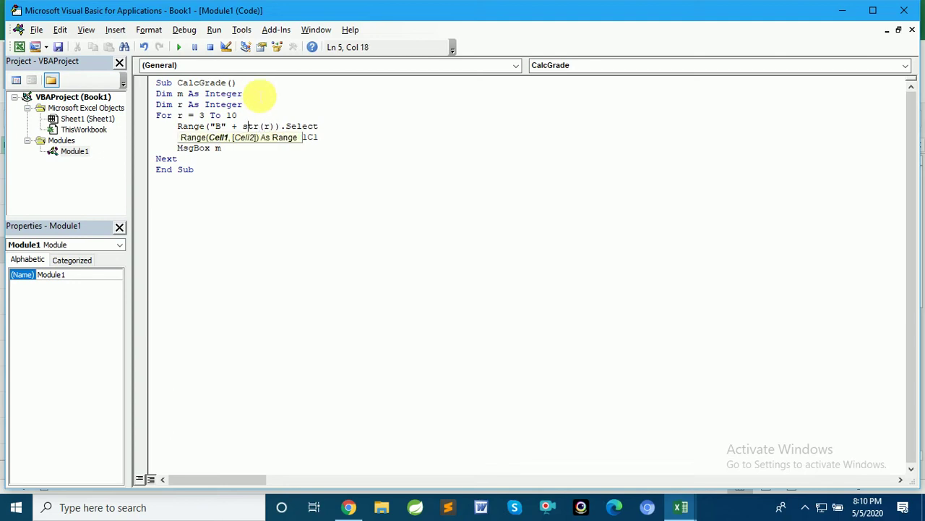
pyautogui.press('BackSpace')
pyautogui.write('S')
pyautogui.press('Left')
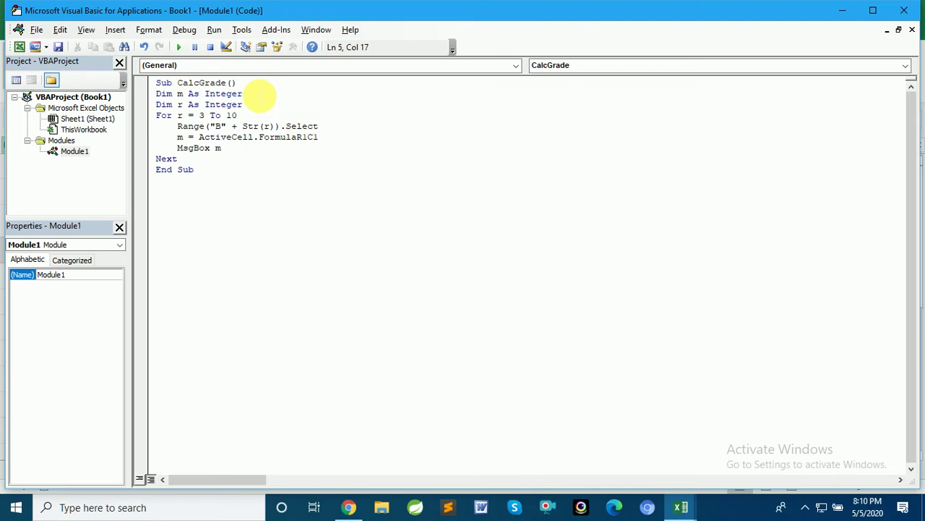
pyautogui.write('trim')
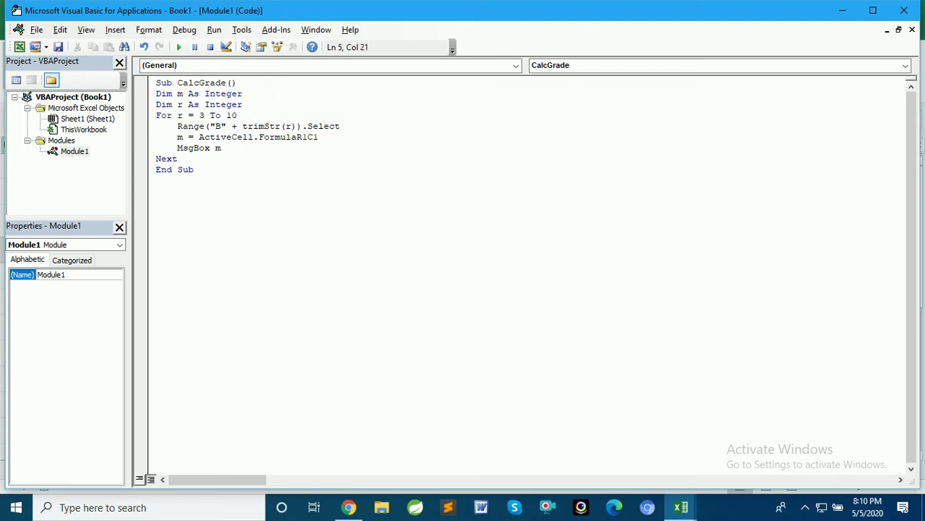
pyautogui.write('(')
pyautogui.press('Right')
pyautogui.press('Right')
pyautogui.press('Right')
pyautogui.press('Right')
pyautogui.press('Right')
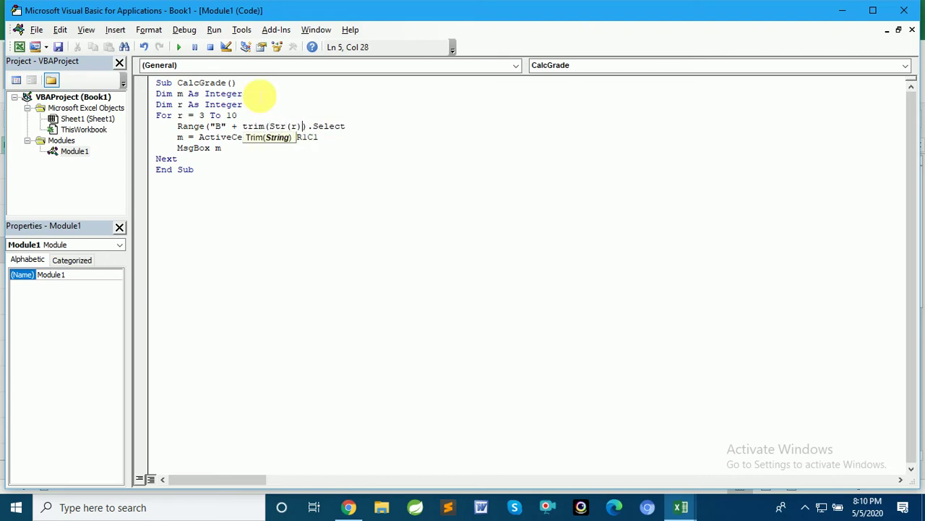
pyautogui.write(')')
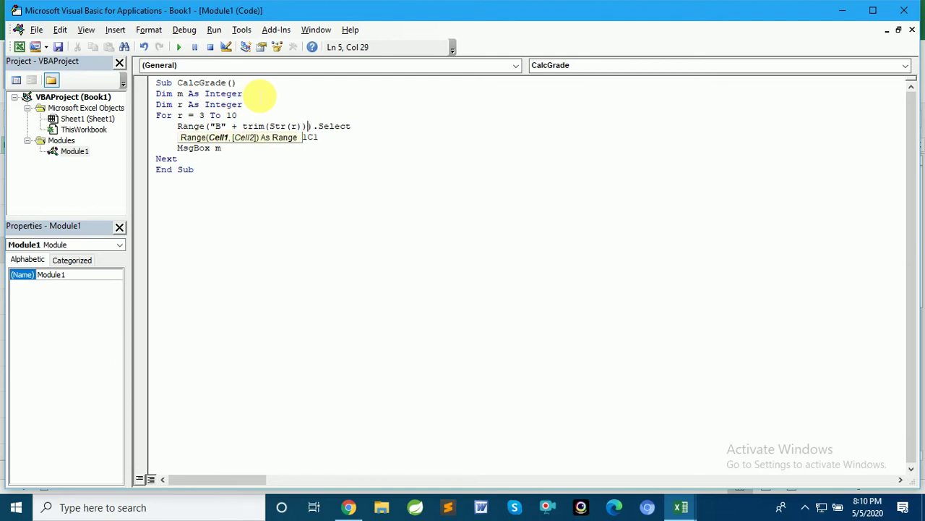
pyautogui.press('Down')
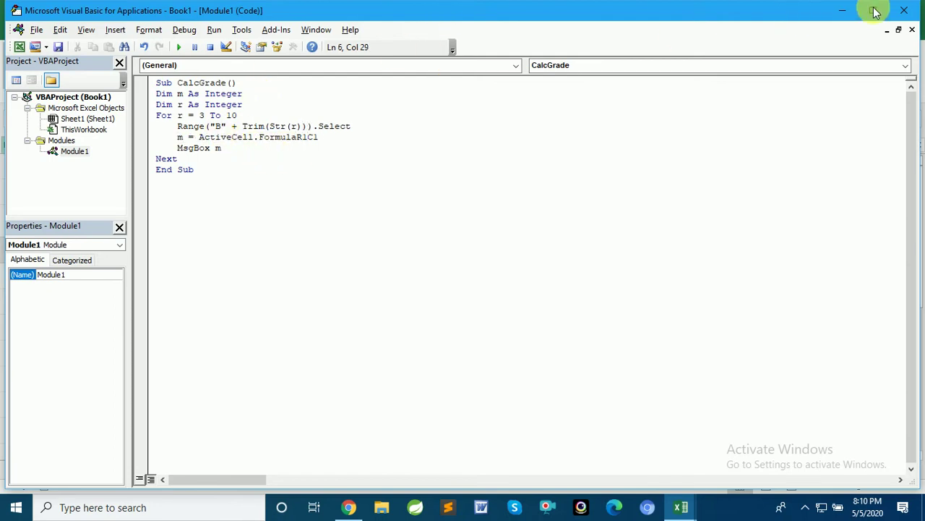
# - Back on the worksheet, run CalcGrade and step through every mark message starting at 90
pyautogui.click(912, 13)
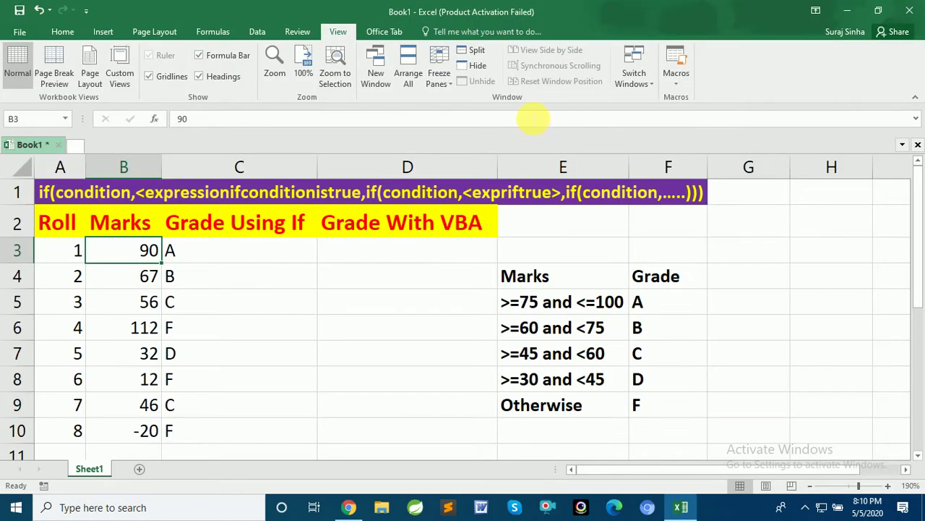
pyautogui.click(678, 86)
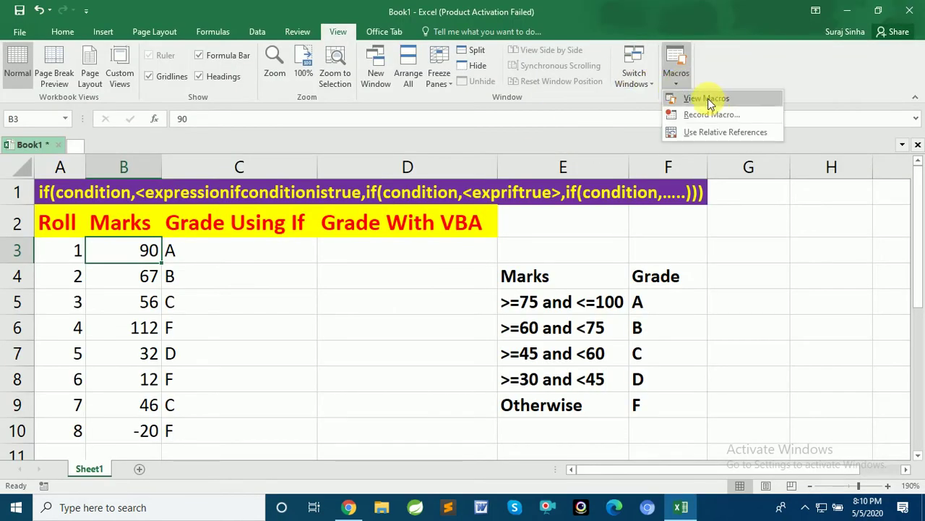
pyautogui.click(707, 100)
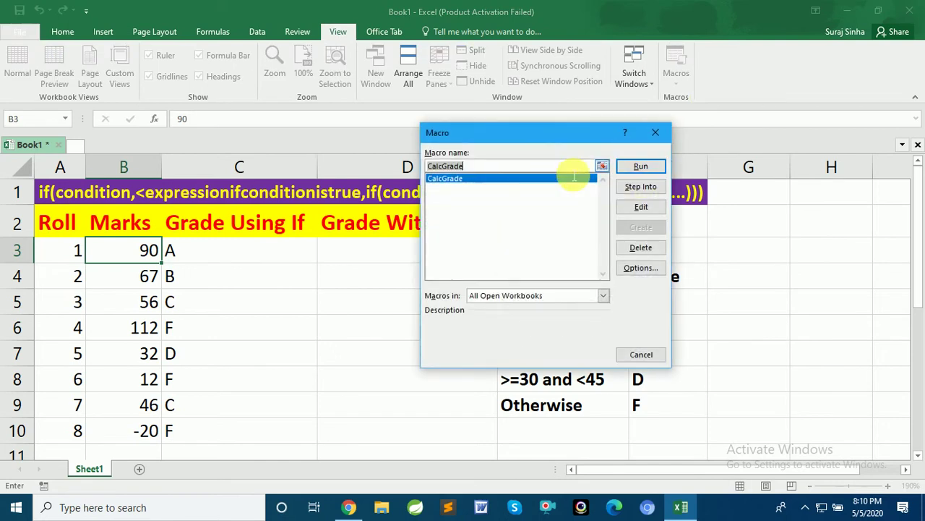
pyautogui.click(625, 168)
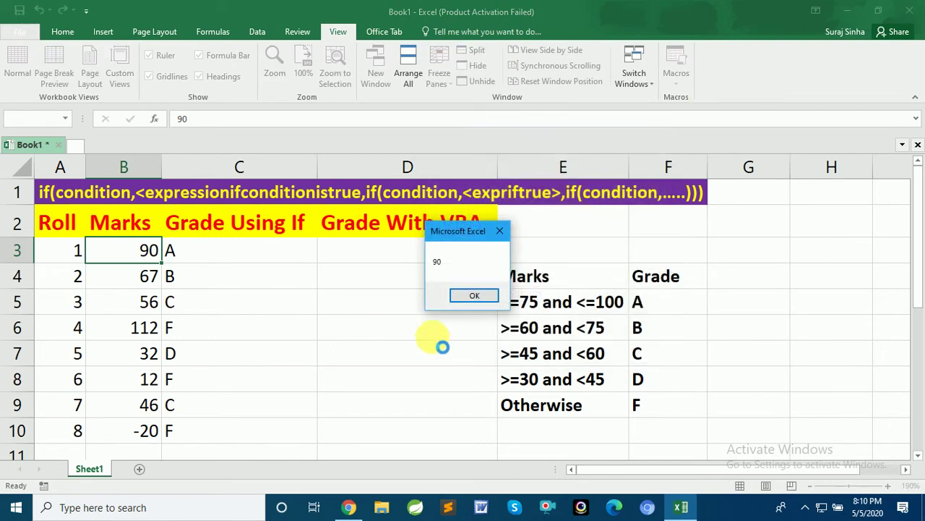
pyautogui.click(459, 297)
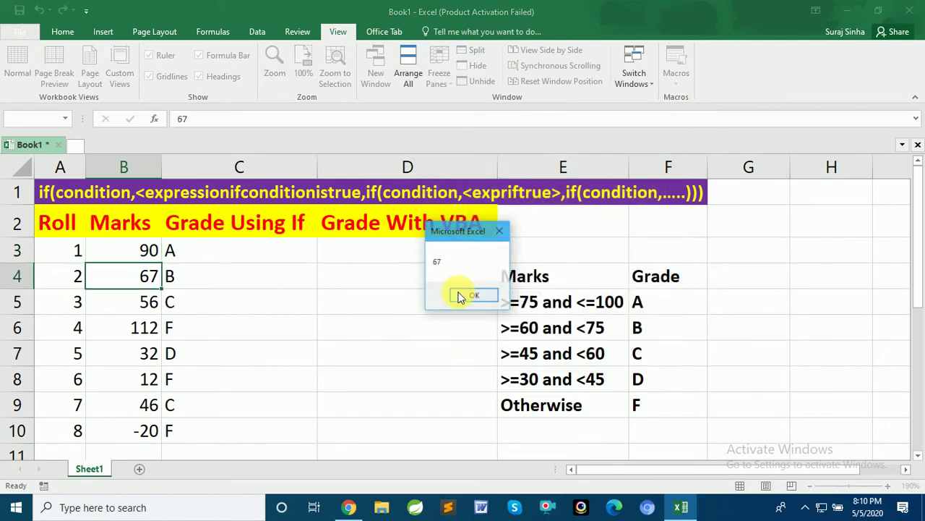
pyautogui.click(459, 296)
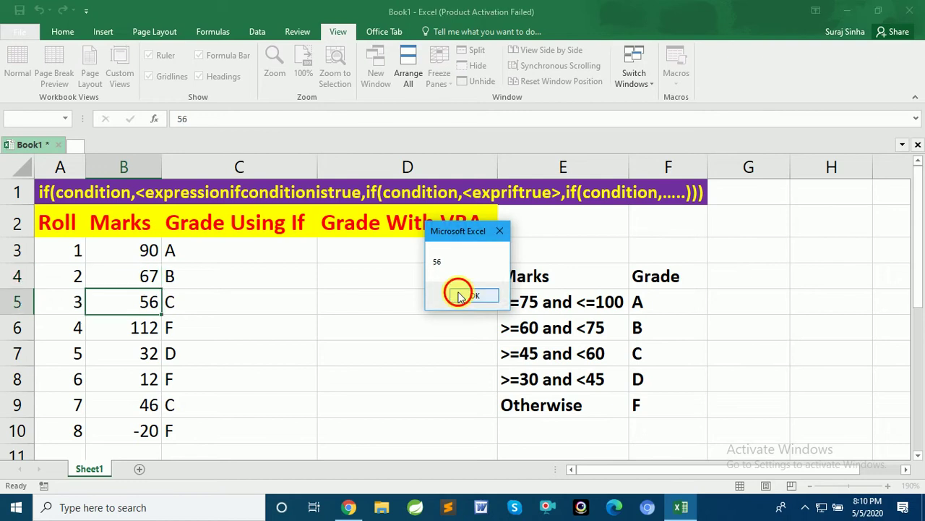
pyautogui.click(459, 297)
pyautogui.click(460, 297)
pyautogui.click(459, 296)
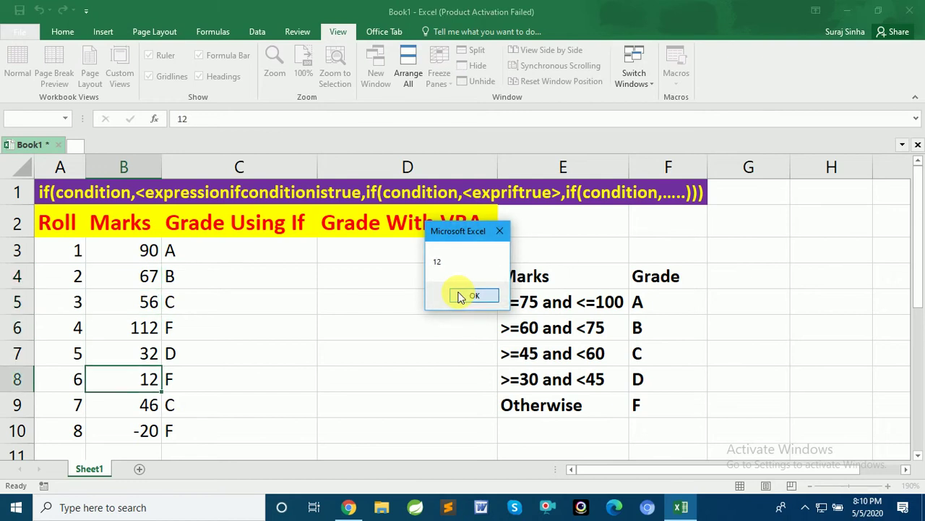
pyautogui.click(460, 296)
pyautogui.click(459, 296)
pyautogui.click(460, 297)
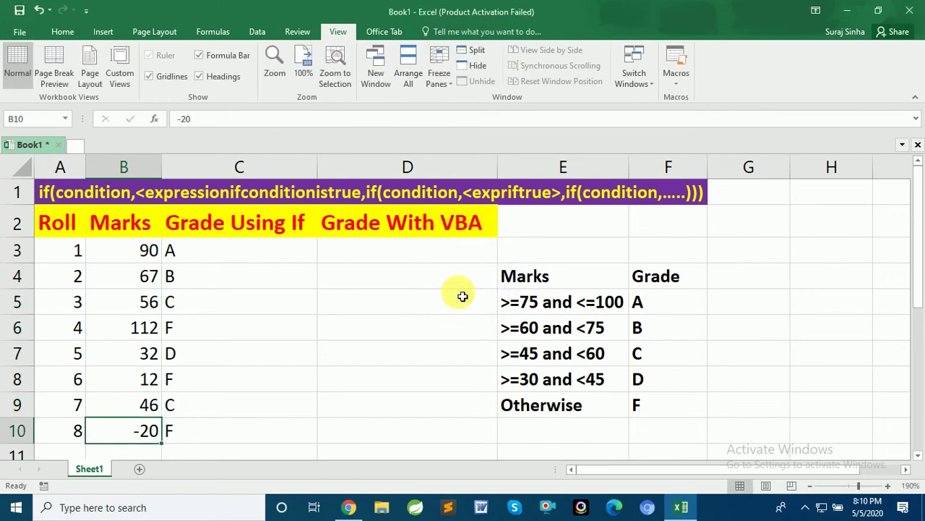
# - Run CalcGrade a second time and dismiss each mark message down to -20
pyautogui.click(671, 81)
pyautogui.click(705, 97)
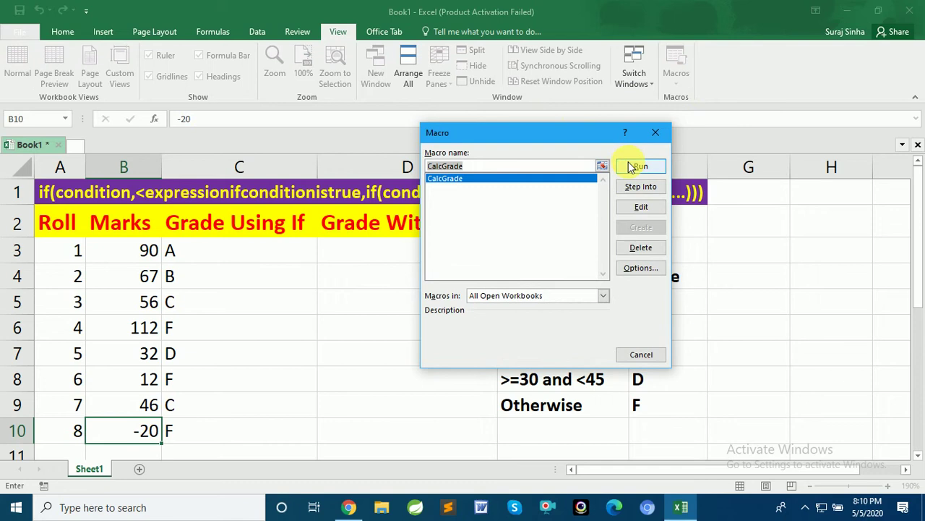
pyautogui.click(631, 167)
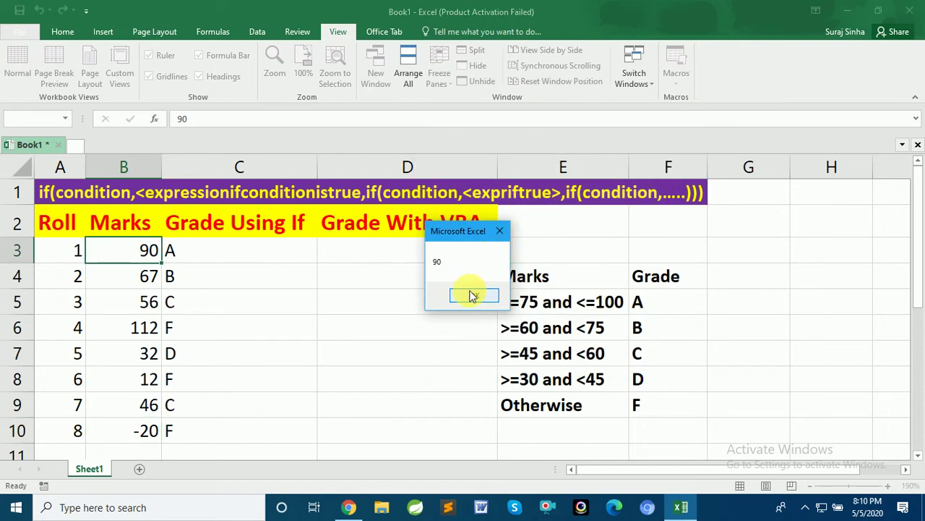
pyautogui.click(474, 295)
pyautogui.click(473, 295)
pyautogui.click(474, 295)
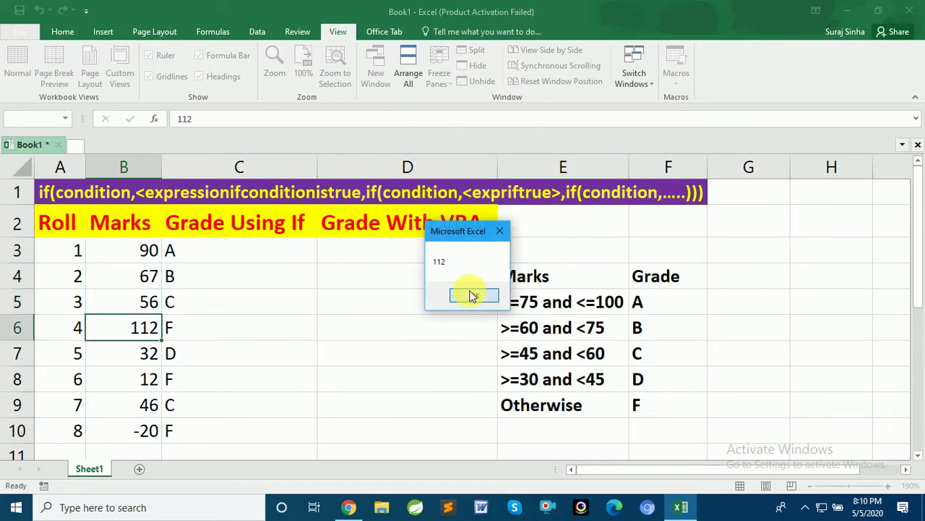
pyautogui.click(473, 295)
pyautogui.click(474, 295)
pyautogui.click(474, 295)
pyautogui.click(473, 295)
pyautogui.click(474, 295)
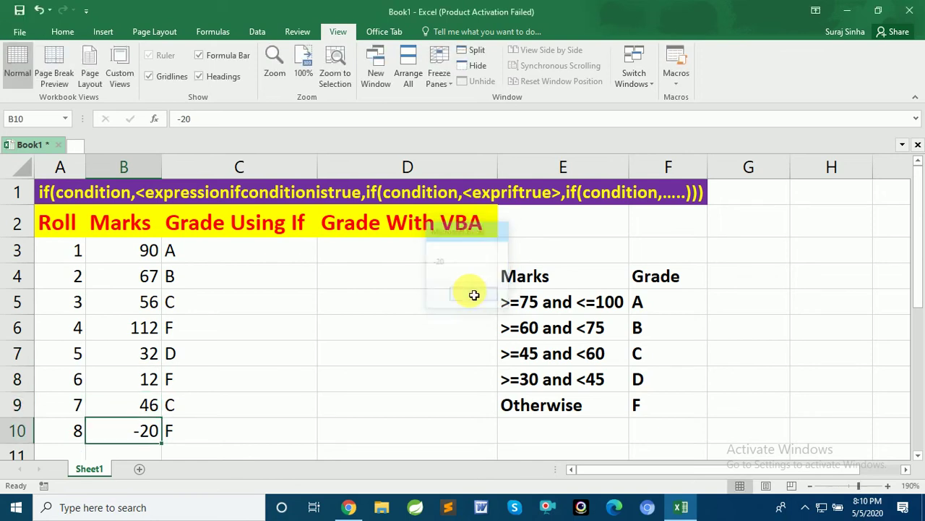
# - Open CalcGrade's code for editing from the Macros list
pyautogui.click(676, 78)
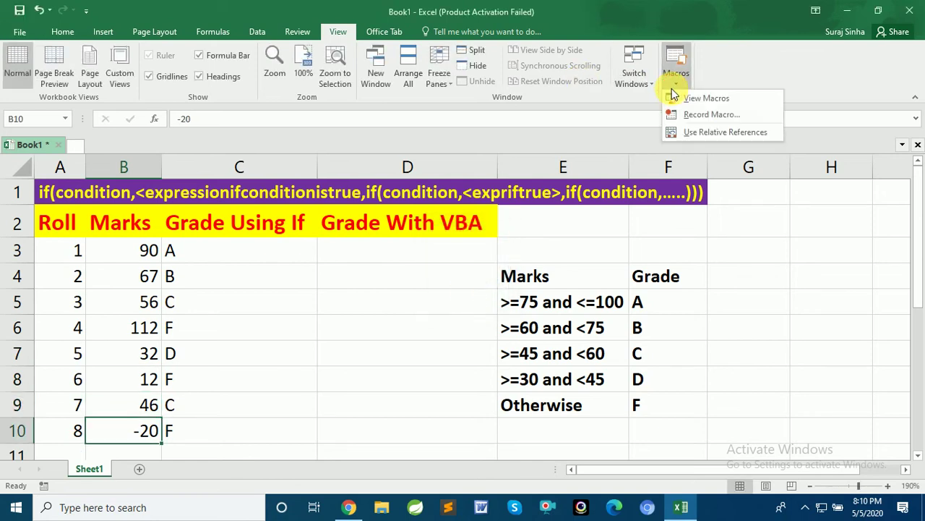
pyautogui.click(707, 99)
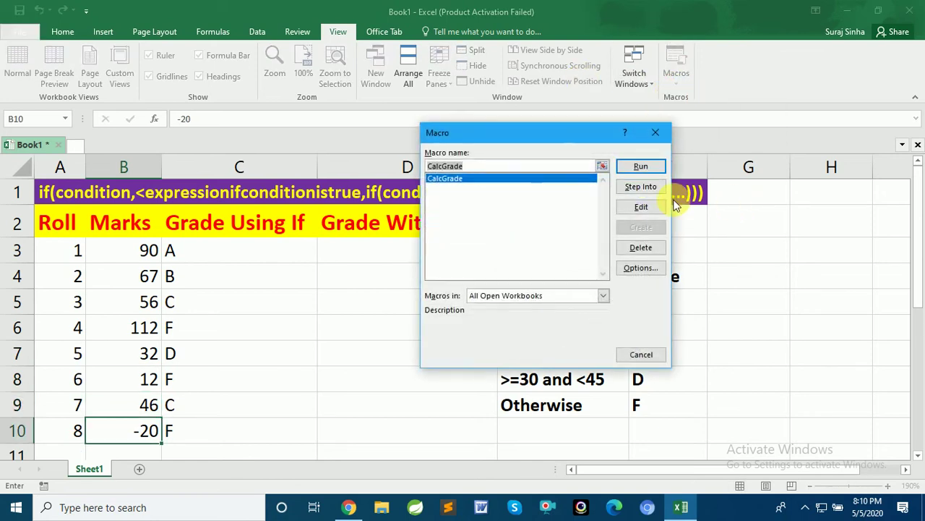
pyautogui.click(651, 209)
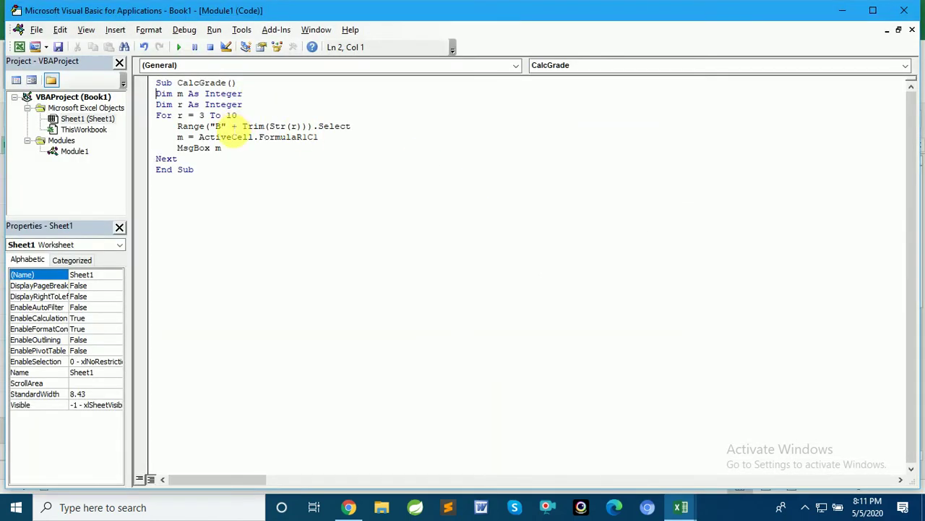
# - Replace the MsgBox m line with 'If m >= 75 And m <= 100 Then'
pyautogui.click(241, 152)
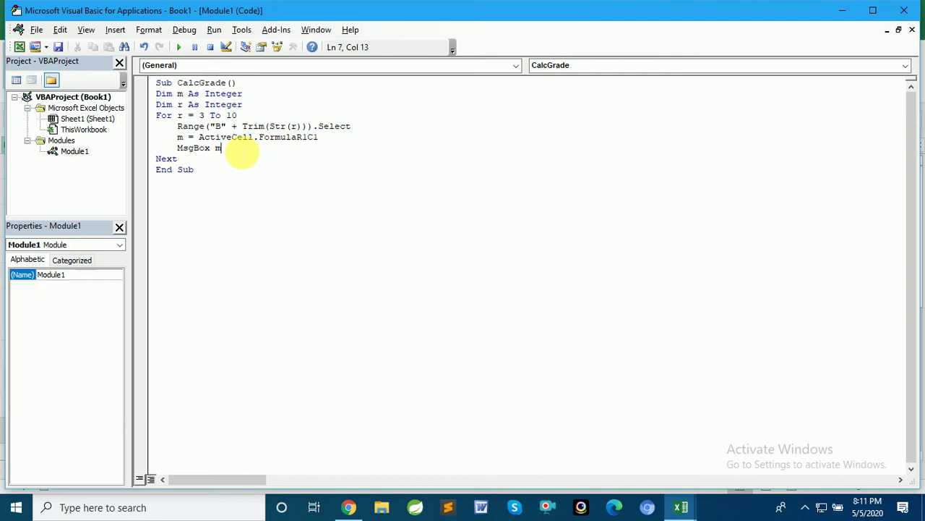
pyautogui.press('BackSpace')
pyautogui.press('BackSpace')
pyautogui.press('BackSpace')
pyautogui.press('BackSpace')
pyautogui.press('BackSpace')
pyautogui.press('BackSpace')
pyautogui.press('BackSpace')
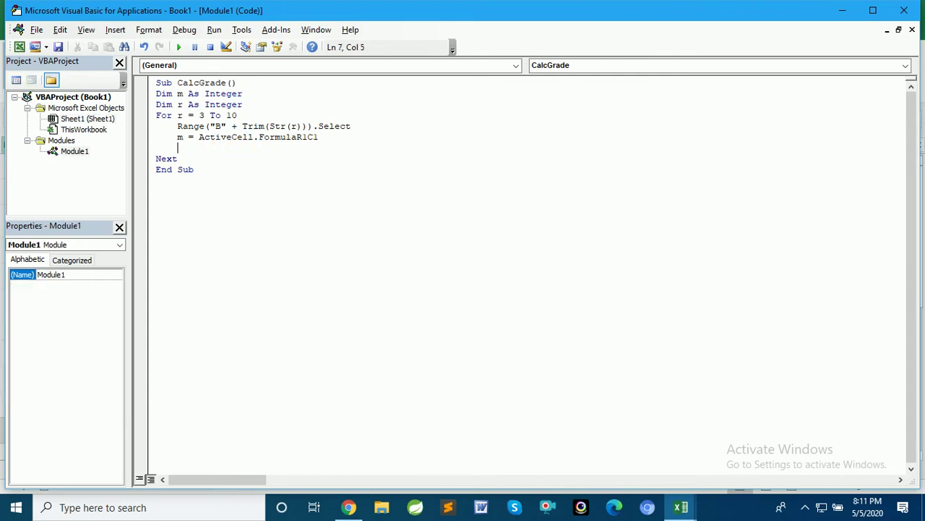
pyautogui.write('if m')
pyautogui.write('>')
pyautogui.write('=75 ')
pyautogui.write('and m')
pyautogui.write('<')
pyautogui.write('=1')
pyautogui.write('00 then')
pyautogui.press('Return')
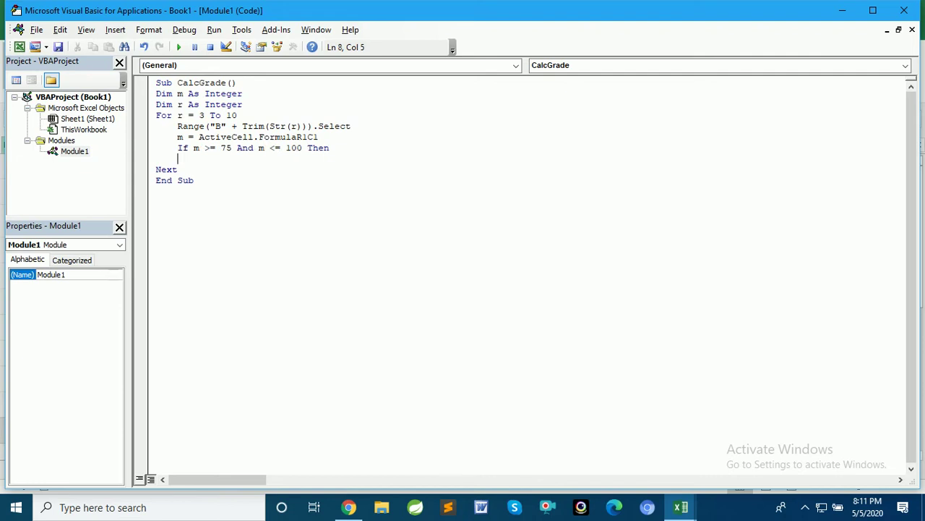
# - Copy the Range selection and ActiveCell lines, trying a paste under the If then undoing it
pyautogui.press('Up')
pyautogui.press('Up')
pyautogui.hotkey('shift', 'End')
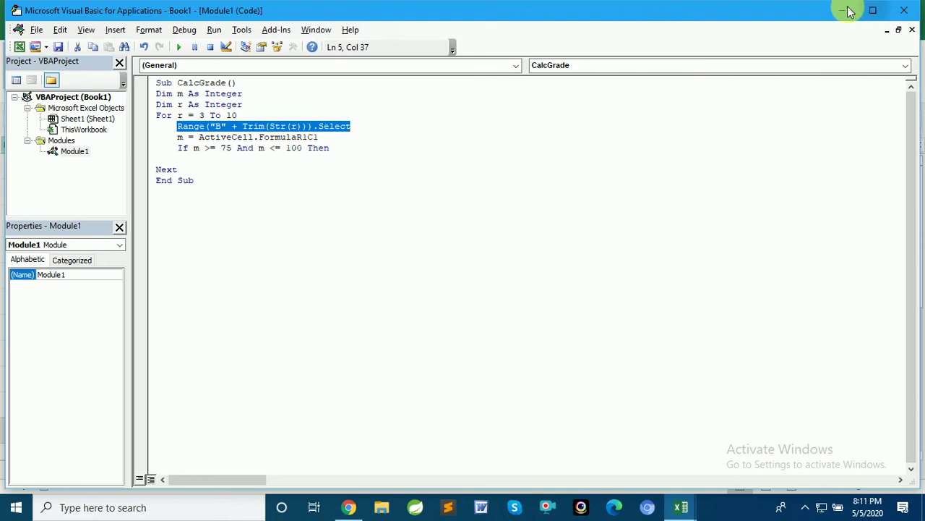
pyautogui.click(842, 11)
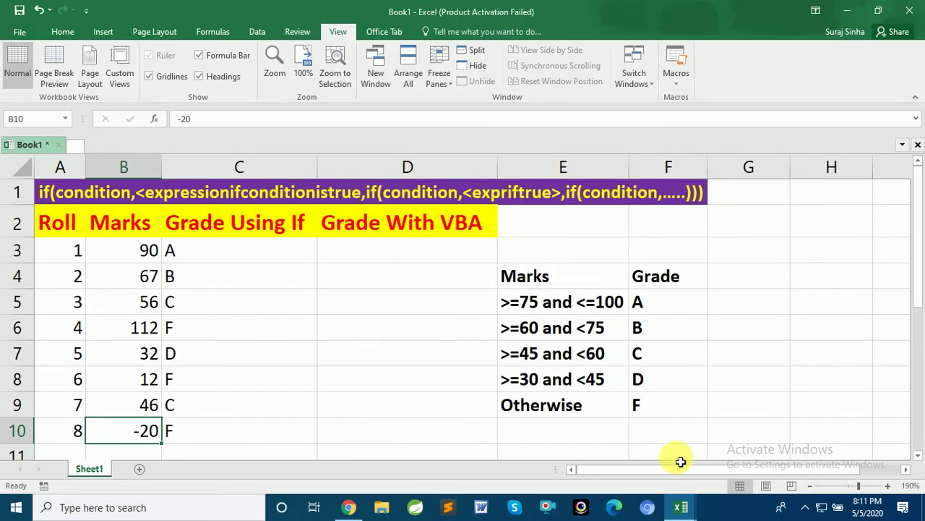
pyautogui.click(682, 510)
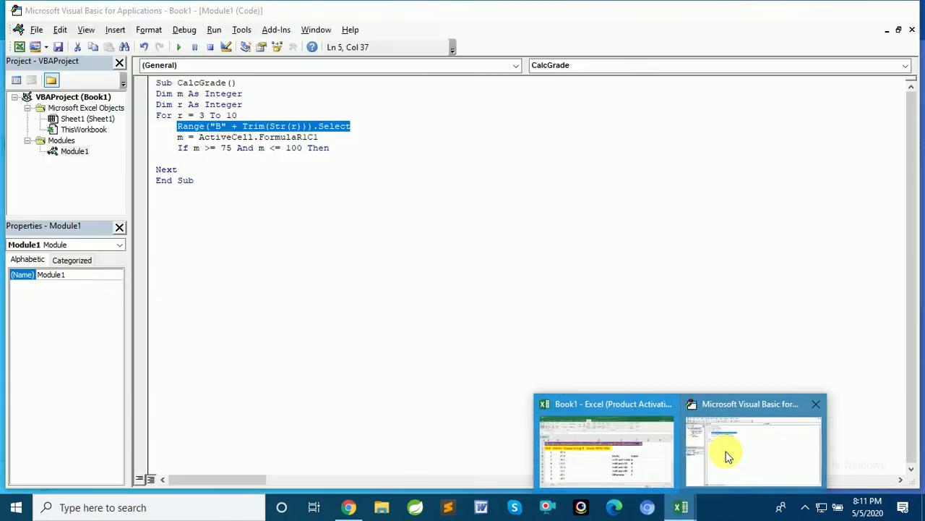
pyautogui.click(723, 452)
pyautogui.hotkey('shift', 'Down')
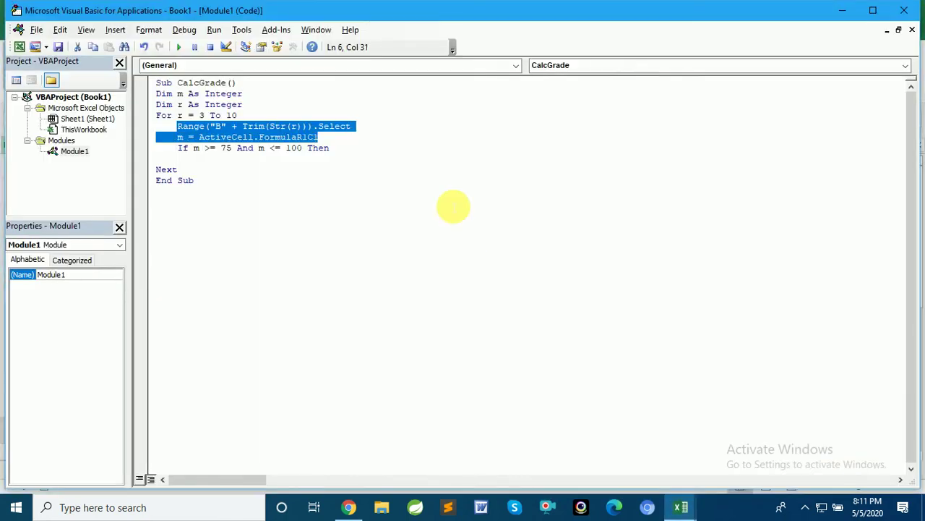
pyautogui.hotkey('ctrl', 'c')
pyautogui.press('Down')
pyautogui.press('Down')
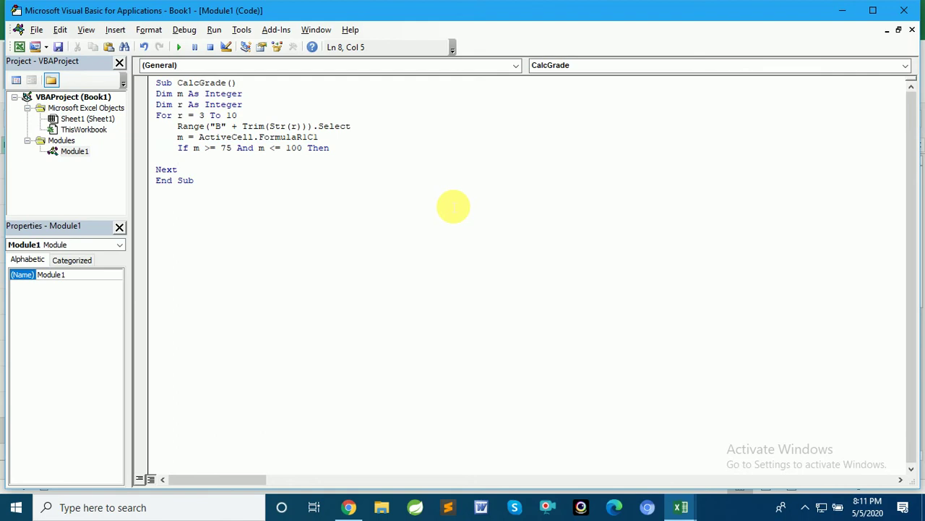
pyautogui.hotkey('ctrl', 'v')
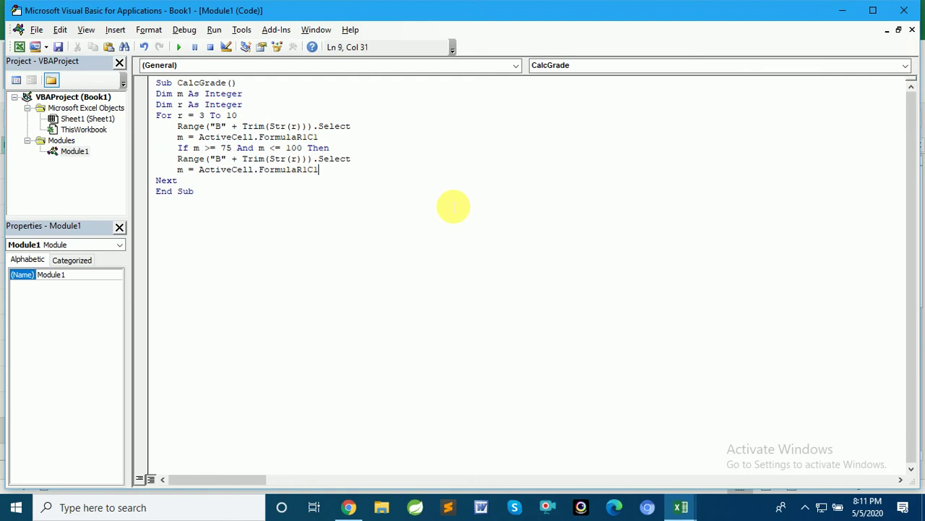
pyautogui.hotkey('ctrl', 'z')
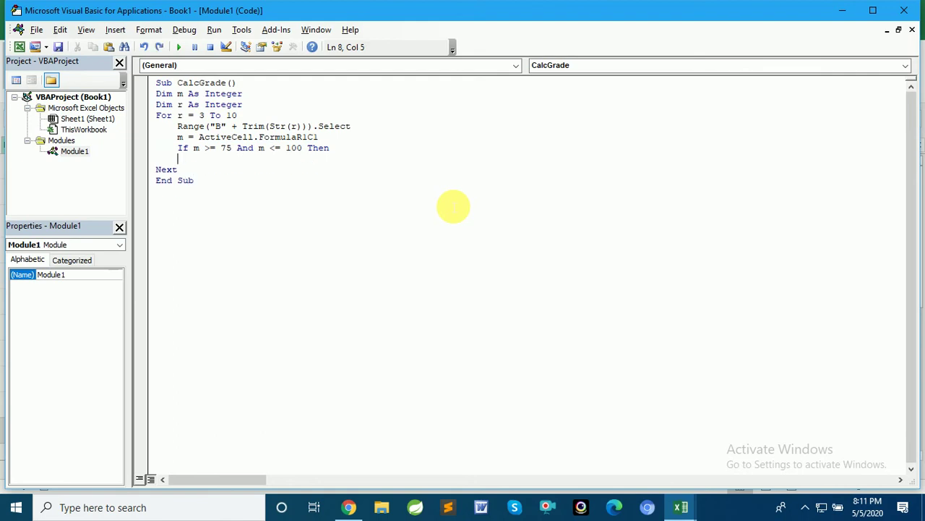
# - Add a new line after the Dim r declaration for another variable
pyautogui.press('Up')
pyautogui.press('Up')
pyautogui.press('Up')
pyautogui.press('Up')
pyautogui.press('Up')
pyautogui.press('End')
pyautogui.press('Return')
# - Declare the variable g As String below Dim r
pyautogui.write('dim ')
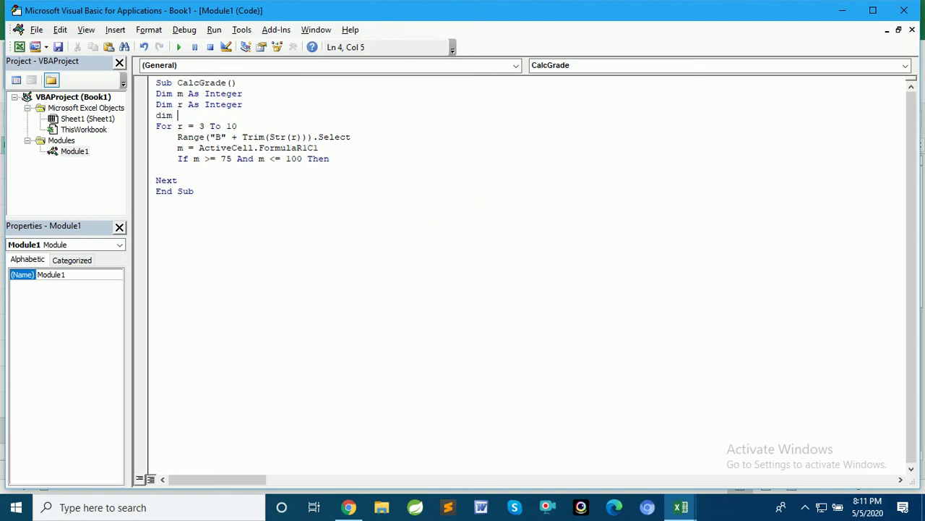
pyautogui.write('g as st')
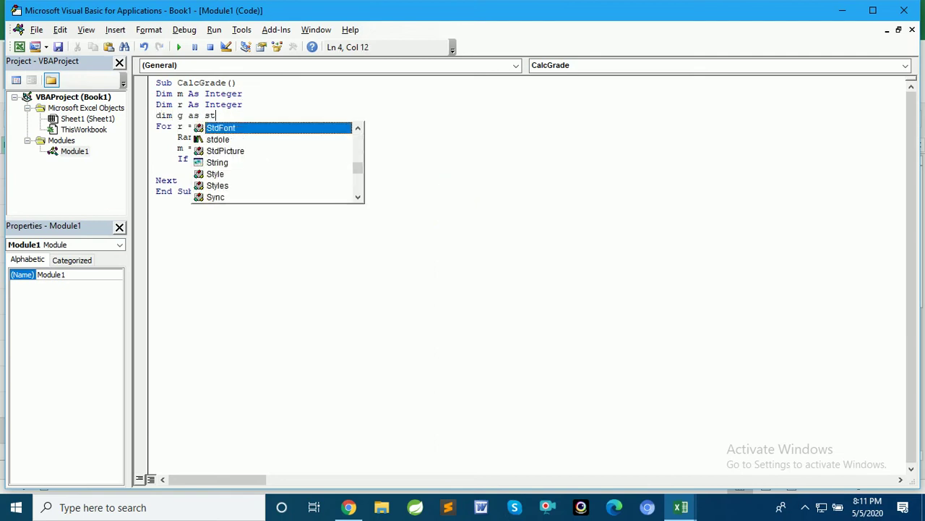
pyautogui.press('Tab')
pyautogui.press('BackSpace')
pyautogui.press('BackSpace')
pyautogui.press('BackSpace')
pyautogui.press('BackSpace')
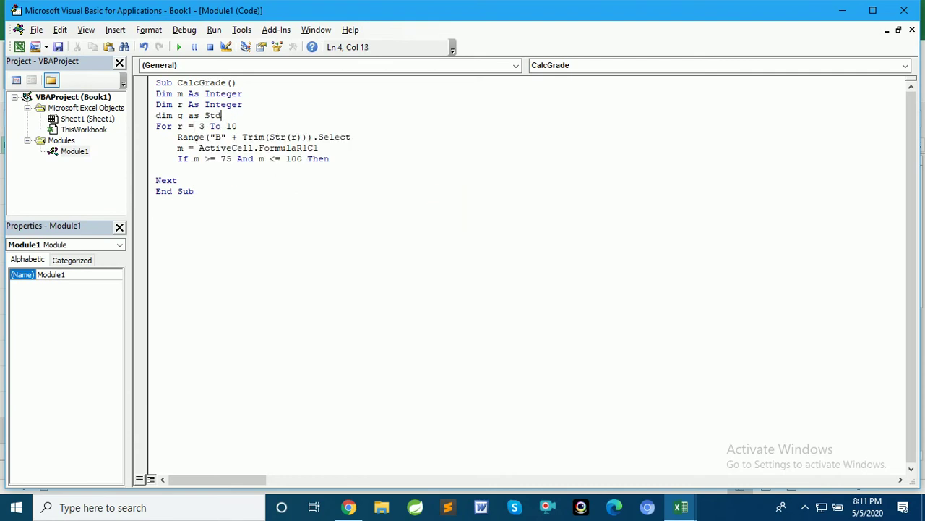
pyautogui.press('BackSpace')
pyautogui.press('BackSpace')
pyautogui.press('BackSpace')
pyautogui.write('string')
pyautogui.click(237, 125)
# - Set g = "A" under the If and start an 'else if m>=60 and m<75 then' branch
pyautogui.click(177, 169)
pyautogui.write('g = ')
pyautogui.write('"')
pyautogui.write('A"')
pyautogui.press('Return')
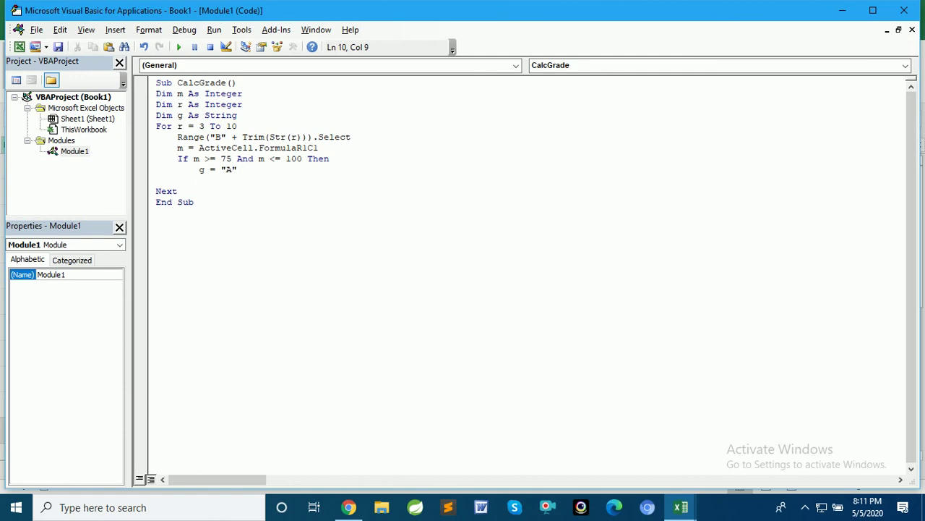
pyautogui.press('BackSpace')
pyautogui.write('else ')
pyautogui.write('if m')
pyautogui.write('>')
pyautogui.write('=60 and ')
pyautogui.write('m<75 ')
pyautogui.write('then')
pyautogui.press('Return')
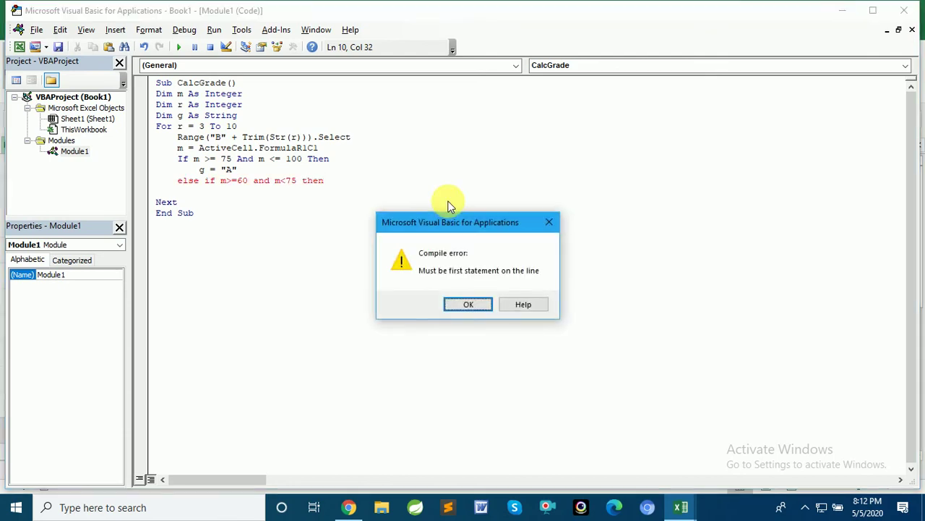
# - Fix the branch into ElseIf m >= 60 And m < 75 and assign grade B
pyautogui.press('Return')
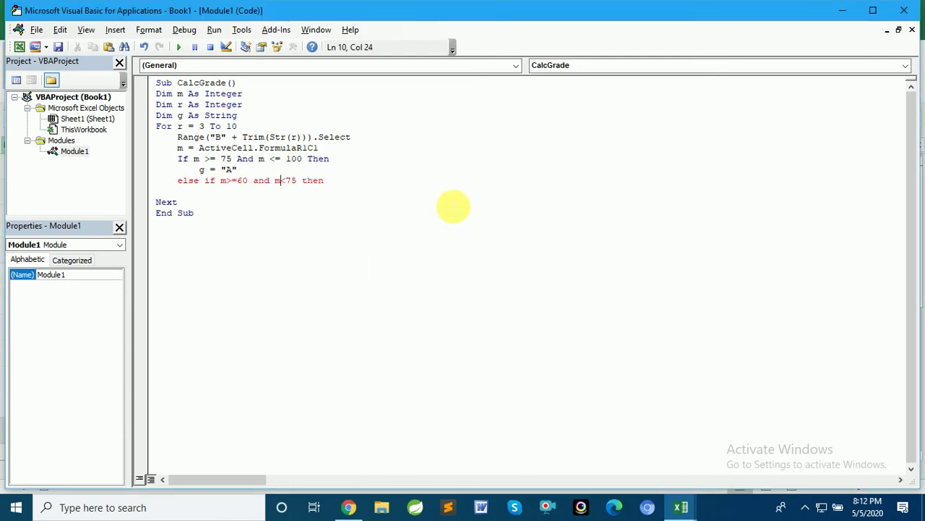
pyautogui.press('Left')
pyautogui.press('Left')
pyautogui.press('Left')
pyautogui.press('BackSpace')
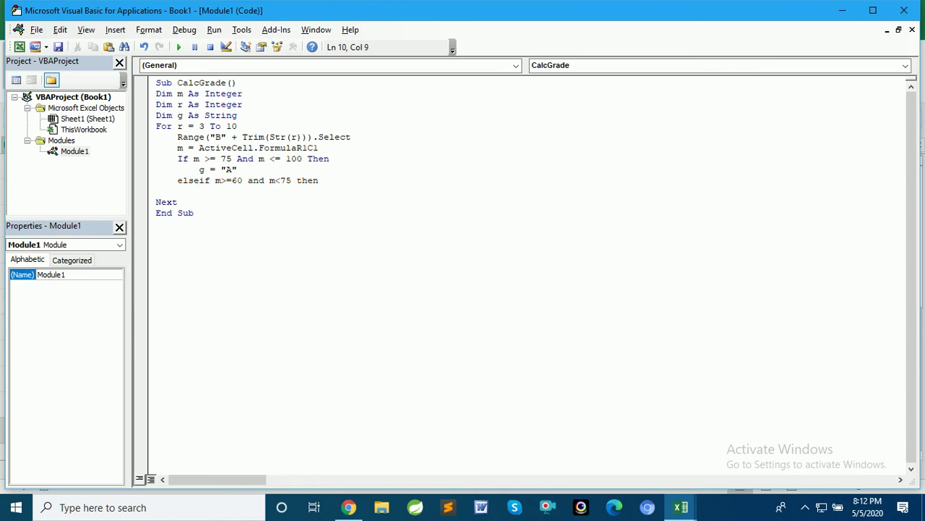
pyautogui.press('End')
pyautogui.press('Return')
pyautogui.write('=')
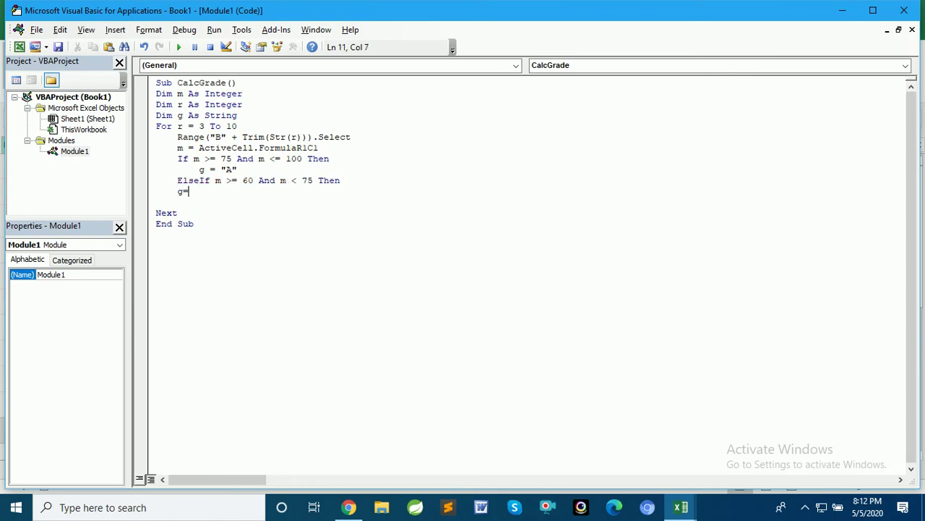
pyautogui.write('"B')
pyautogui.press('Return')
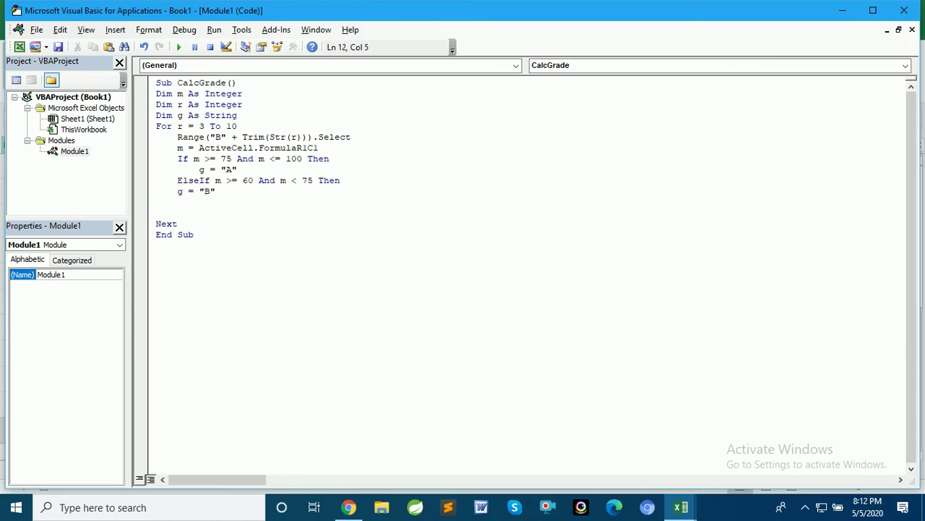
# - Add ElseIf branches assigning C for marks 45–60 and D for marks 30–45
pyautogui.write('elseif')
pyautogui.write('m>')
pyautogui.write('=45 a')
pyautogui.write('nd m<')
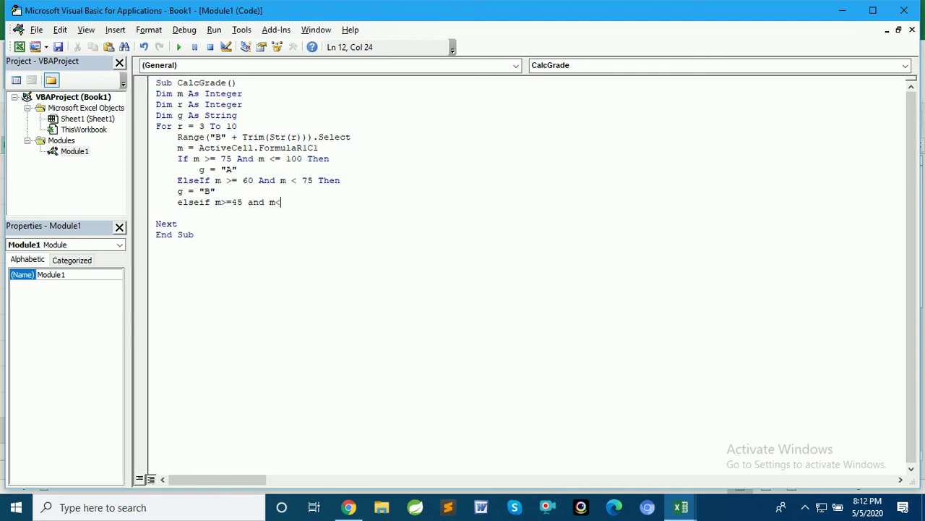
pyautogui.write('60 t')
pyautogui.write('hen')
pyautogui.press('Return')
pyautogui.write('=')
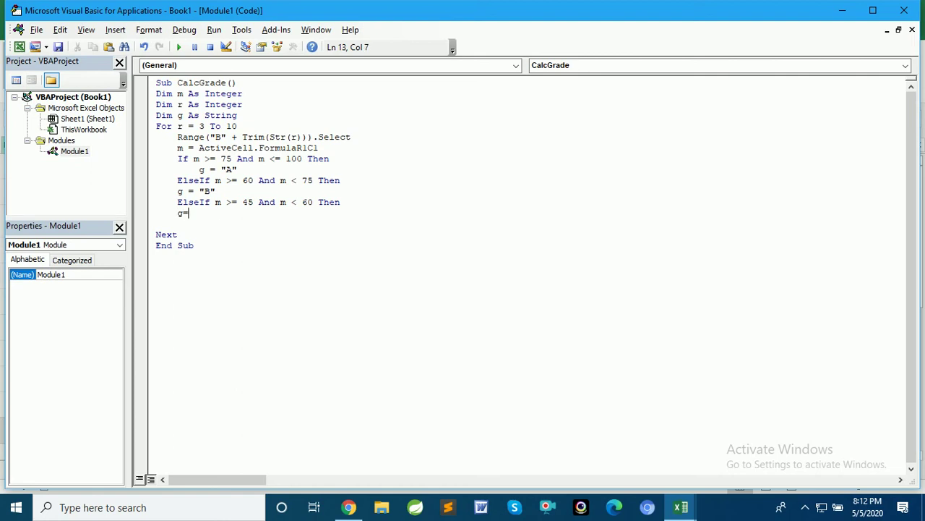
pyautogui.write('"C')
pyautogui.write('"')
pyautogui.press('Return')
pyautogui.write('elsei')
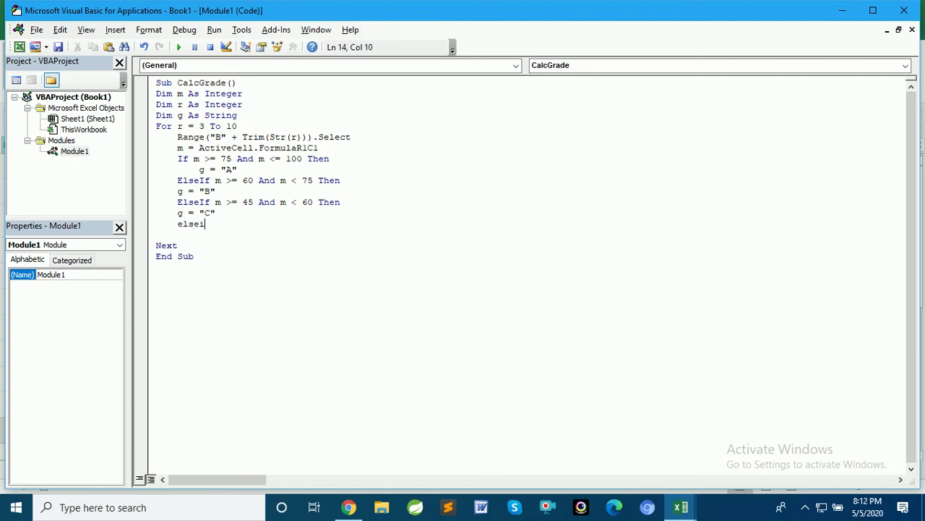
pyautogui.write('f m')
pyautogui.write('>=30 a')
pyautogui.write('nd m<')
pyautogui.write('45 then')
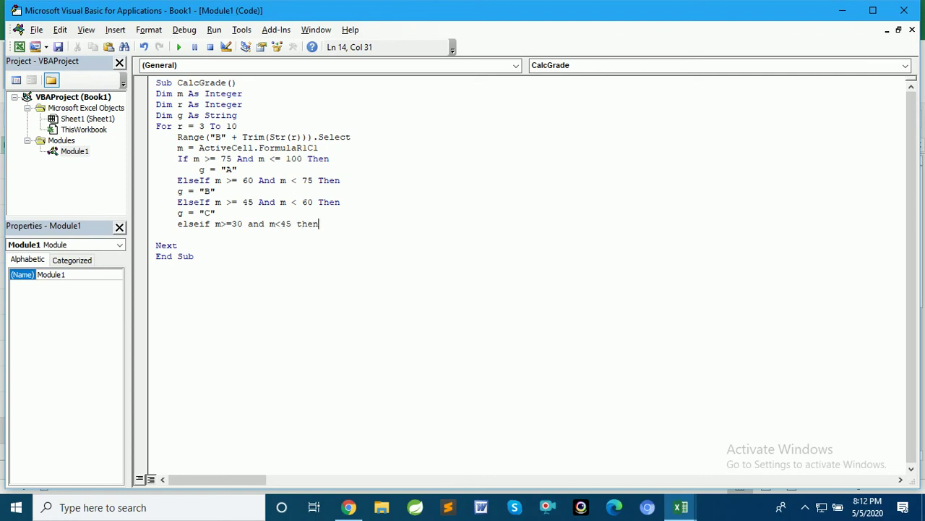
pyautogui.press('Return')
pyautogui.write('g = "')
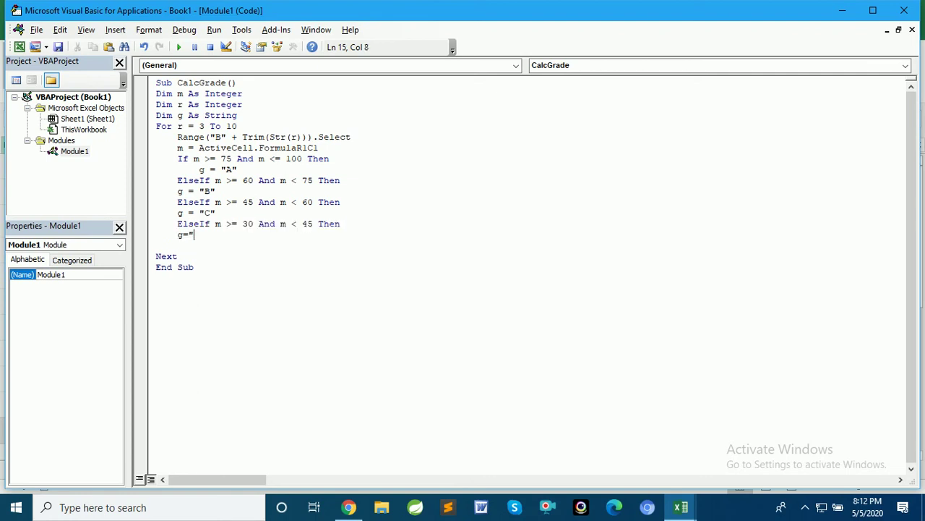
pyautogui.write('D"')
pyautogui.press('Return')
# - Add an Else branch setting g = "F" and begin End If
pyautogui.write('else')
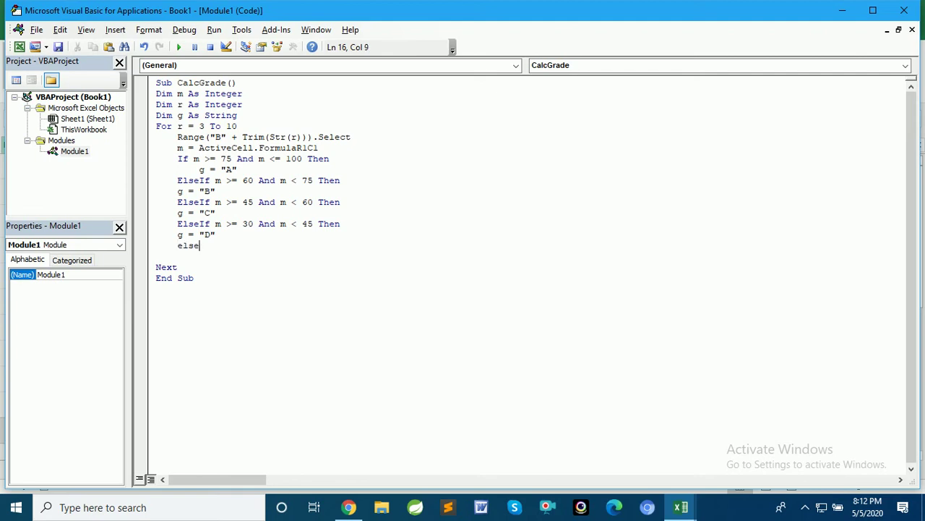
pyautogui.press('Return')
pyautogui.write('g = "F')
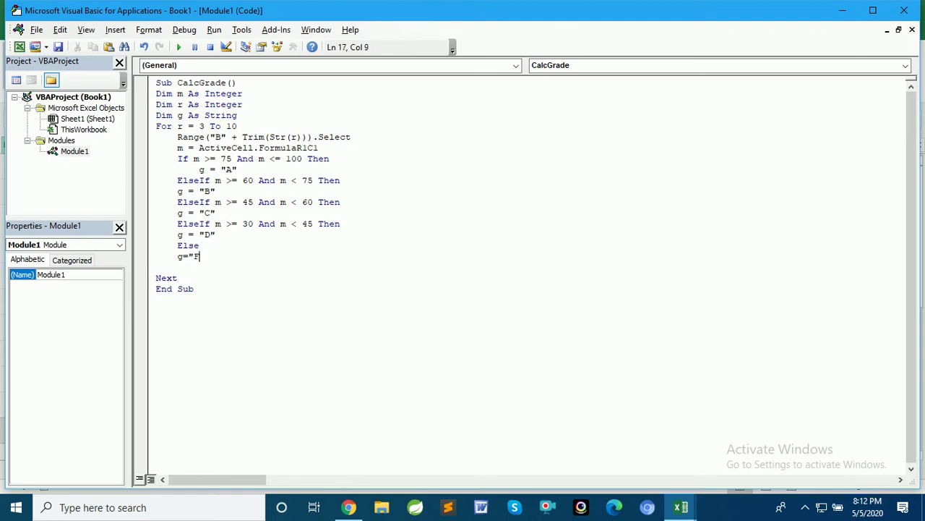
pyautogui.write('"')
pyautogui.press('Return')
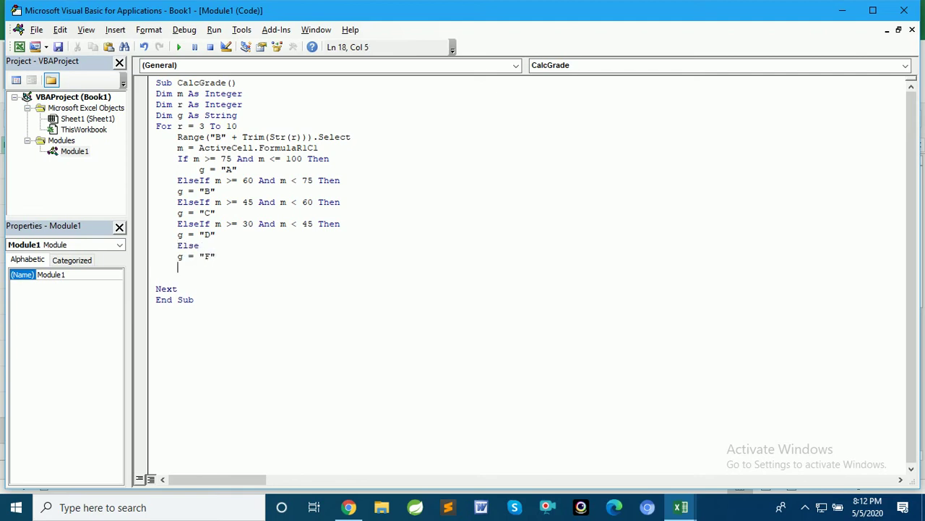
pyautogui.write('en')
pyautogui.write('dif')
# - Complete End If and indent the whole grade If block two levels
pyautogui.click(178, 212)
pyautogui.click(204, 212)
pyautogui.press('Up')
pyautogui.press('Up')
pyautogui.press('Left')
pyautogui.press('Left')
pyautogui.press('Left')
pyautogui.hotkey('shift', 'Down')
pyautogui.hotkey('shift', 'Down')
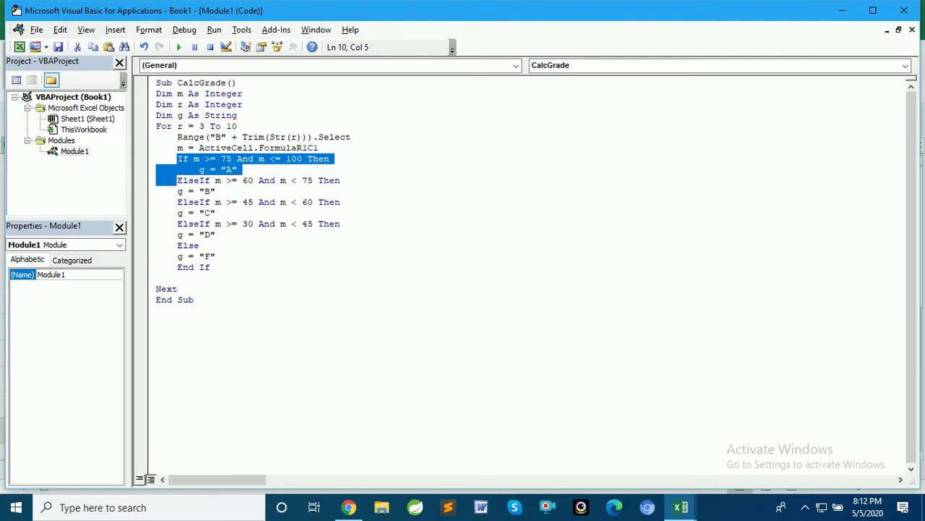
pyautogui.hotkey('shift', 'Down')
pyautogui.hotkey('shift', 'Down')
pyautogui.hotkey('shift', 'Down')
pyautogui.hotkey('shift', 'Down')
pyautogui.hotkey('shift', 'Down')
pyautogui.hotkey('shift', 'Down')
pyautogui.hotkey('shift', 'Down')
pyautogui.hotkey('shift', 'Down')
pyautogui.hotkey('shift', 'Down')
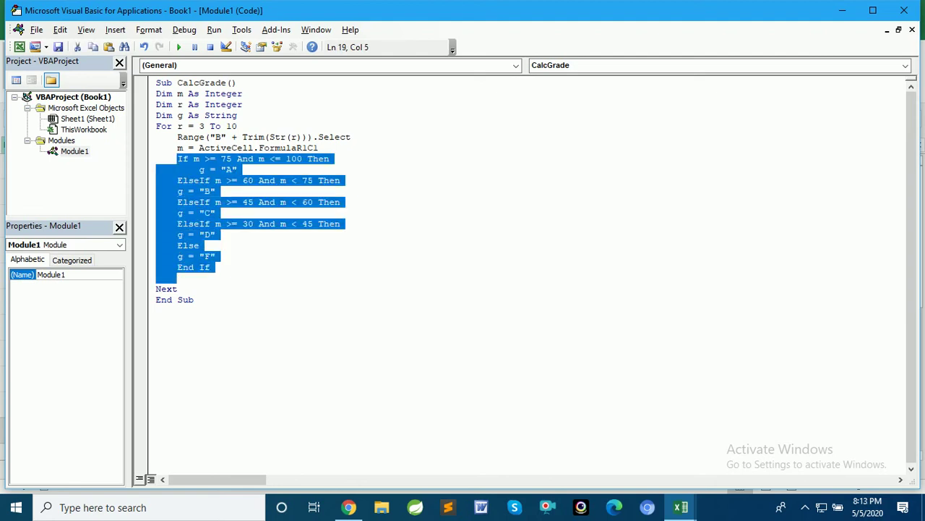
pyautogui.press('Tab')
pyautogui.press('Tab')
pyautogui.press('Down')
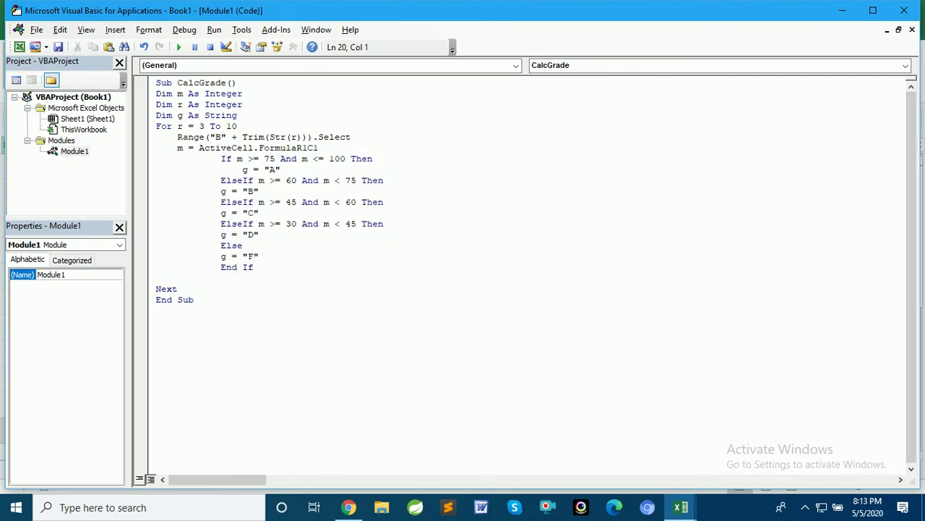
# - Paste the Range and ActiveCell lines before Next, changing column B to D and assigning g
pyautogui.press('Return')
pyautogui.press('Up')
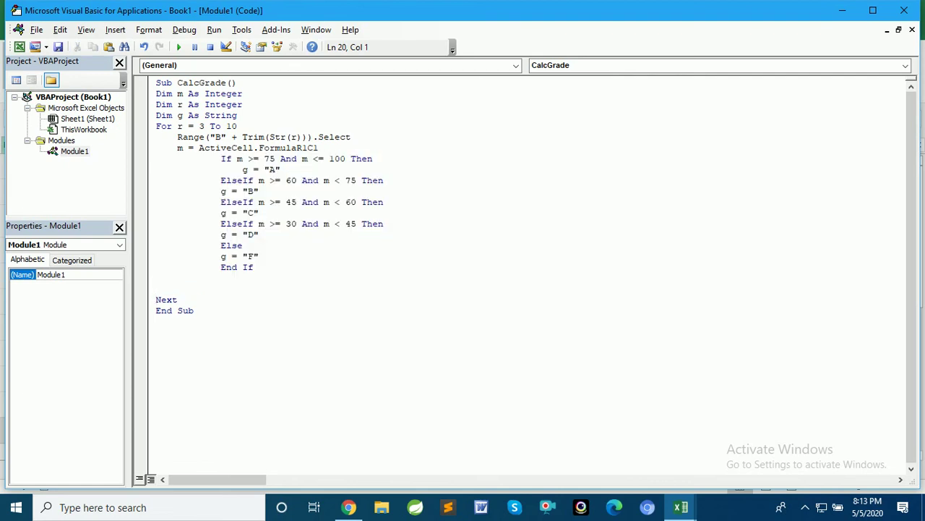
pyautogui.write('Range("B" + Trim(Str(r))).Select     m = ActiveCell.FormulaR1C1')
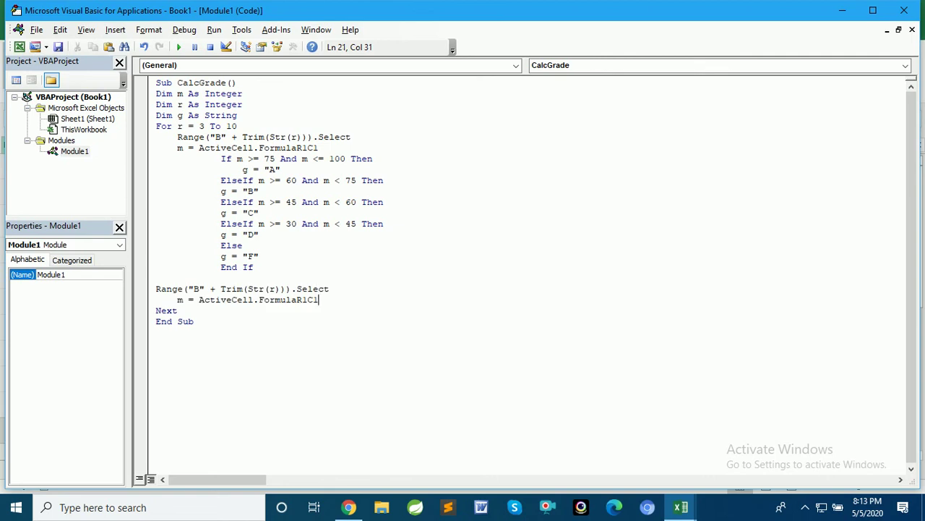
pyautogui.press('Up')
pyautogui.press('Home')
pyautogui.press('Tab')
pyautogui.press('Right')
pyautogui.press('Right')
pyautogui.press('Right')
pyautogui.press('Right')
pyautogui.press('Right')
pyautogui.press('Right')
pyautogui.press('Right')
pyautogui.press('Right')
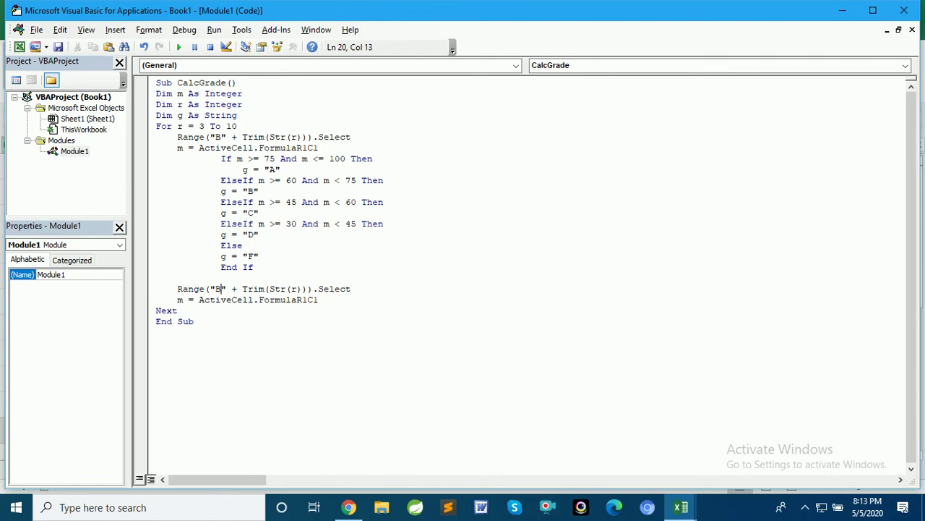
pyautogui.press('BackSpace')
pyautogui.write('D')
pyautogui.press('Down')
pyautogui.press('BackSpace')
pyautogui.press('BackSpace')
pyautogui.press('BackSpace')
pyautogui.press('BackSpace')
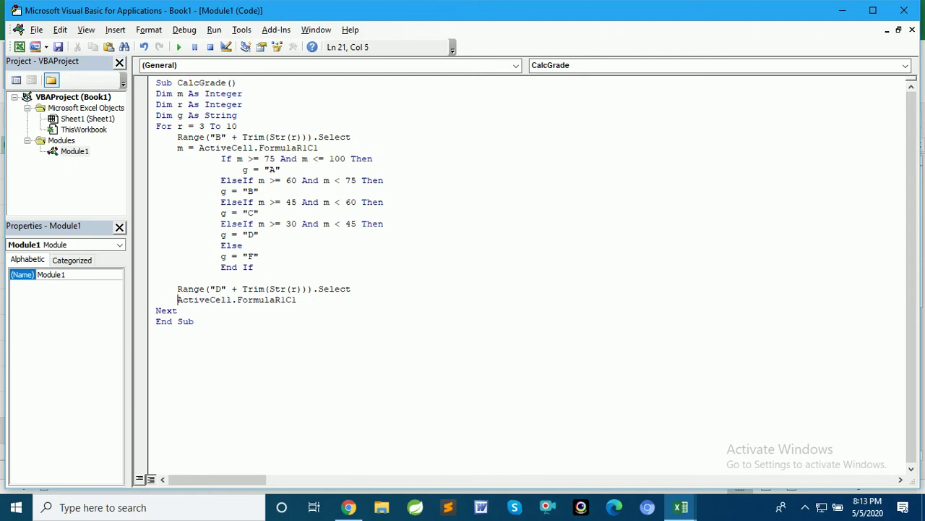
pyautogui.press('End')
pyautogui.write('=g')
# - Return to the workbook and run CalcGrade from the Macros list
pyautogui.click(903, 13)
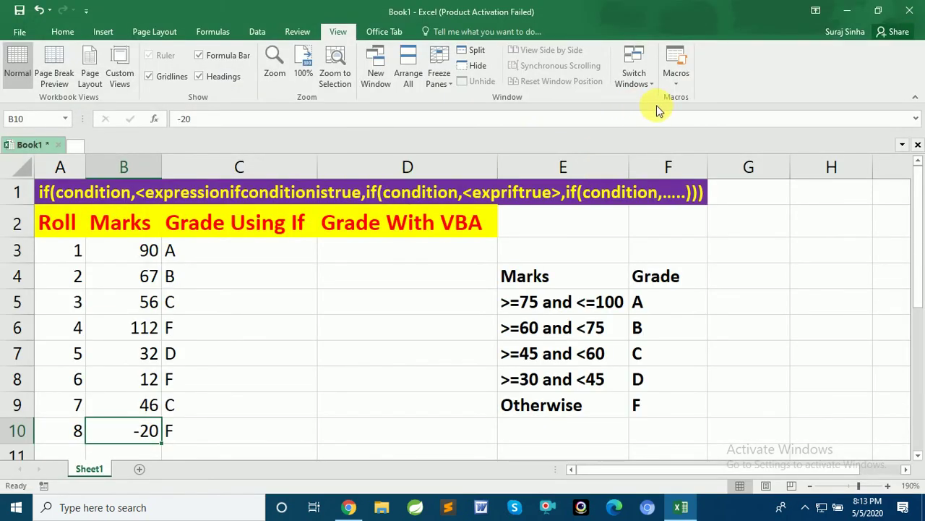
pyautogui.click(676, 83)
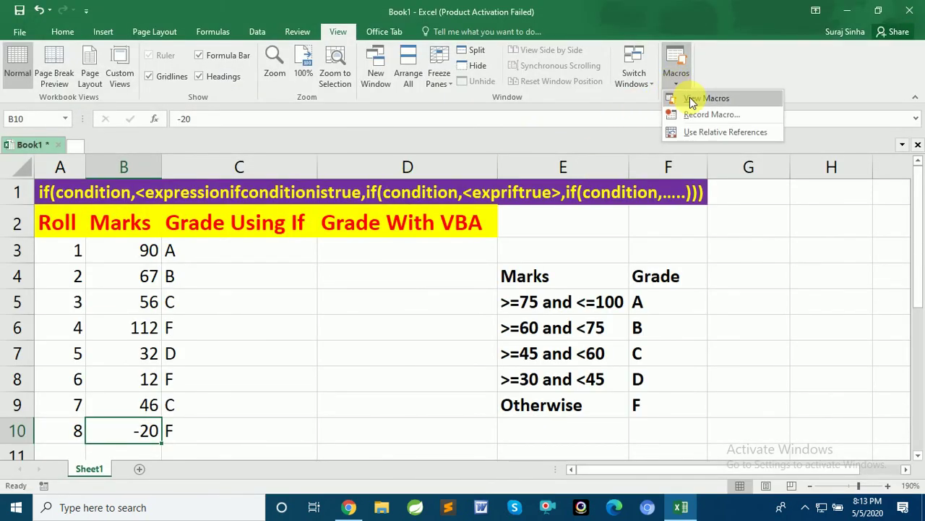
pyautogui.click(693, 99)
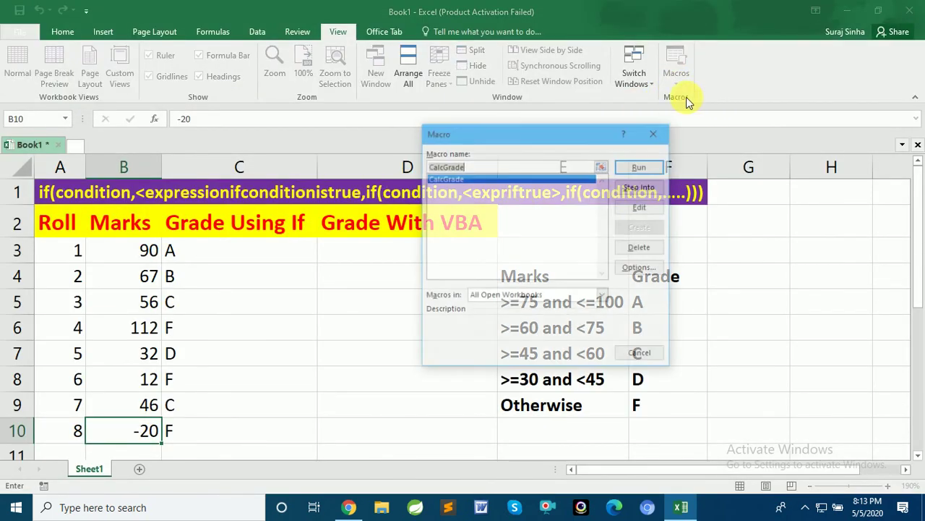
pyautogui.click(641, 170)
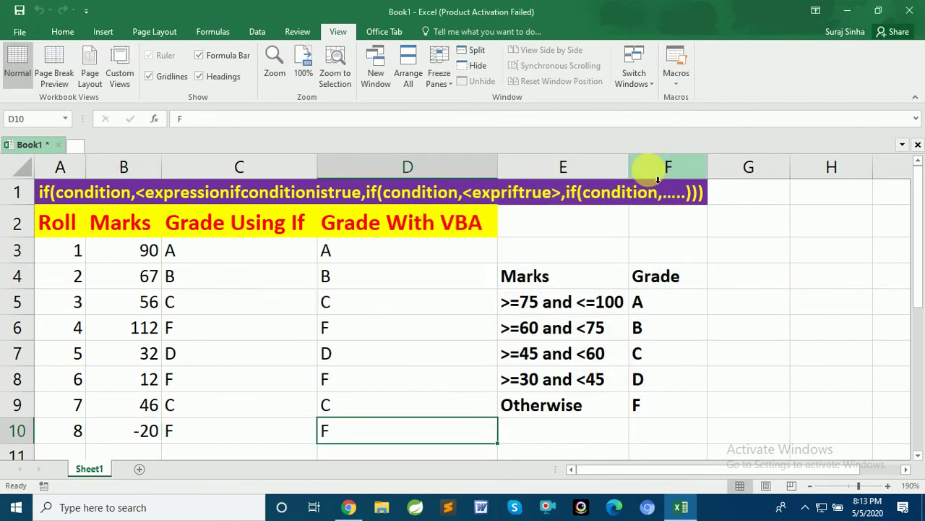
# - Compare the macro's grades in D3–D5 with the IF formulas in C3–C5, then minimise Excel
pyautogui.click(375, 252)
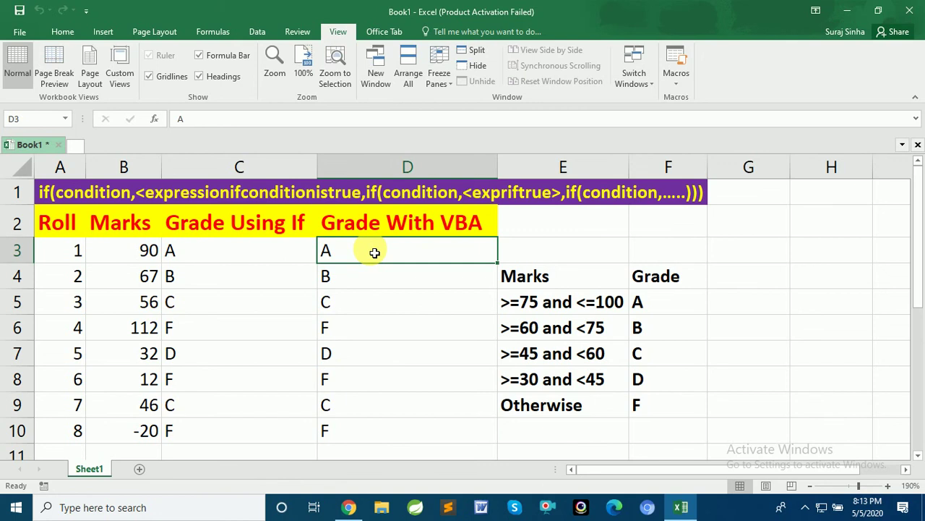
pyautogui.click(194, 246)
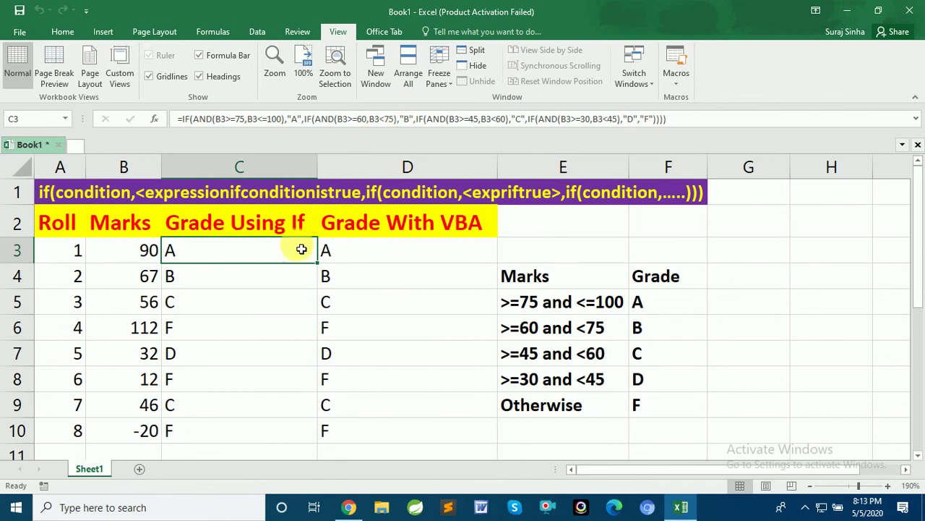
pyautogui.click(268, 284)
pyautogui.click(251, 309)
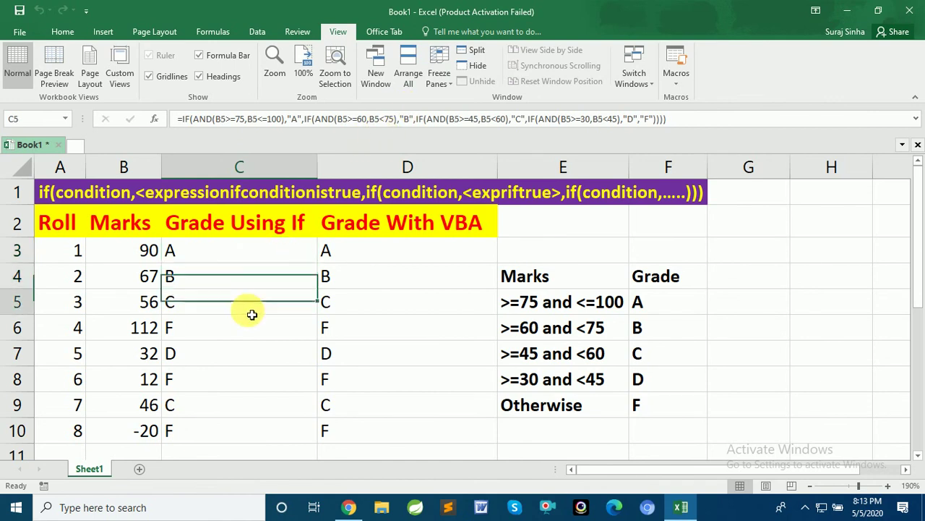
pyautogui.click(364, 256)
pyautogui.click(362, 276)
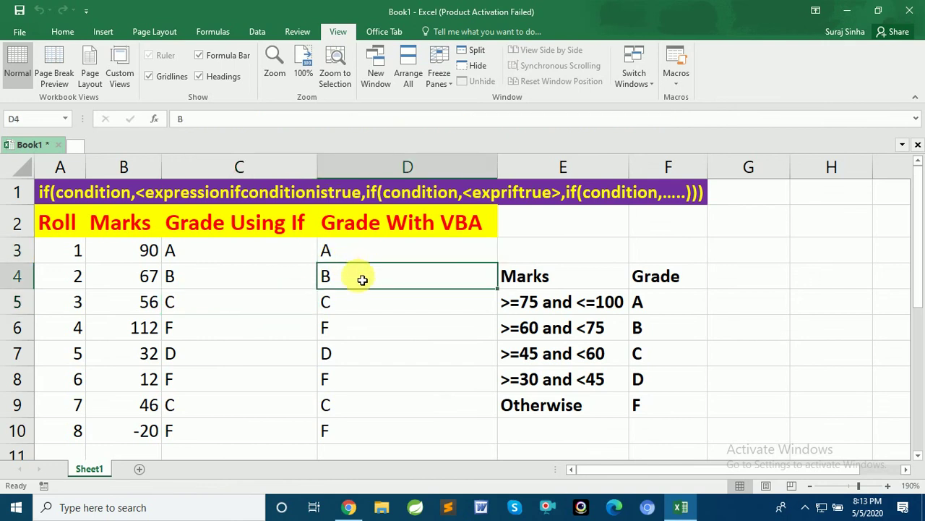
pyautogui.click(360, 295)
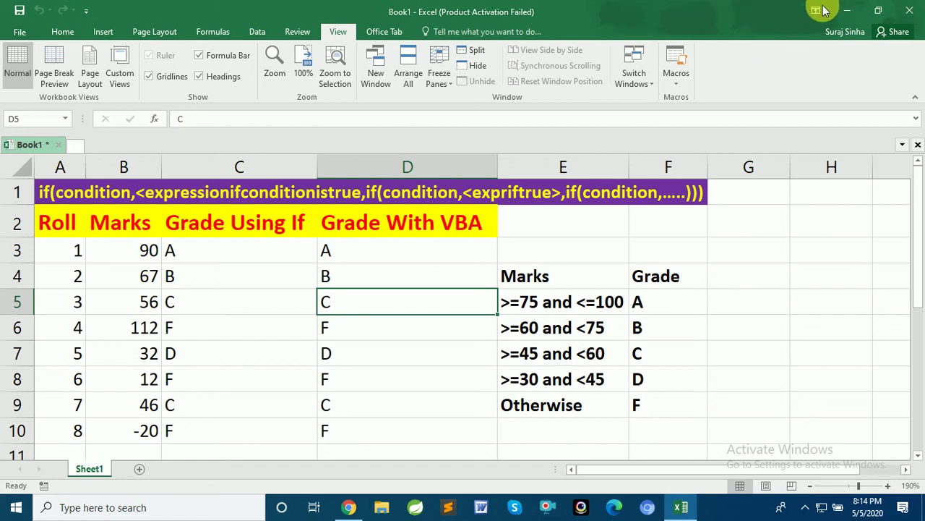
pyautogui.click(847, 11)
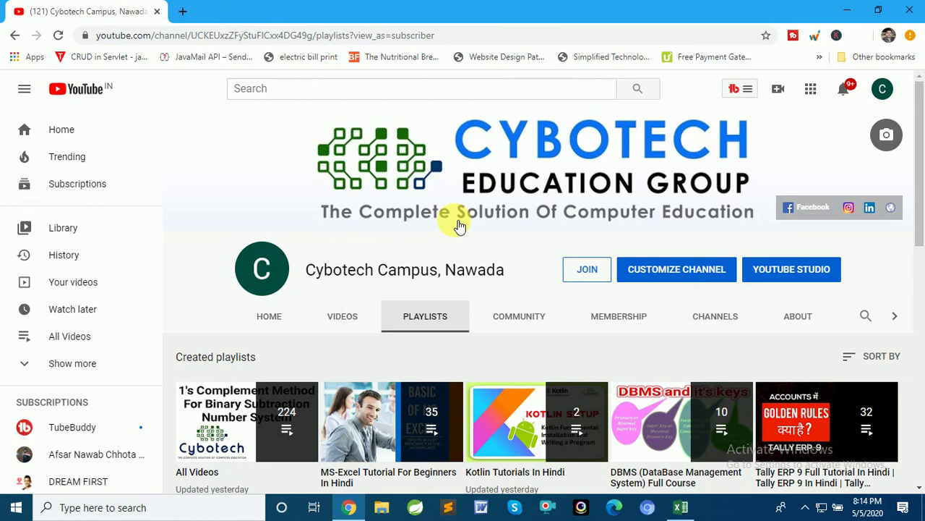
# - Minimise the Chrome window to reveal the Windows desktop
pyautogui.click(849, 11)
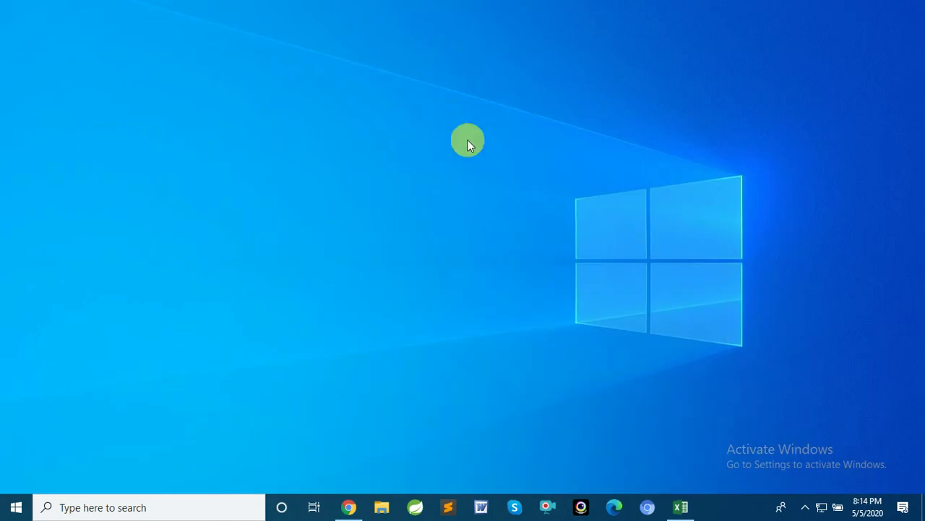